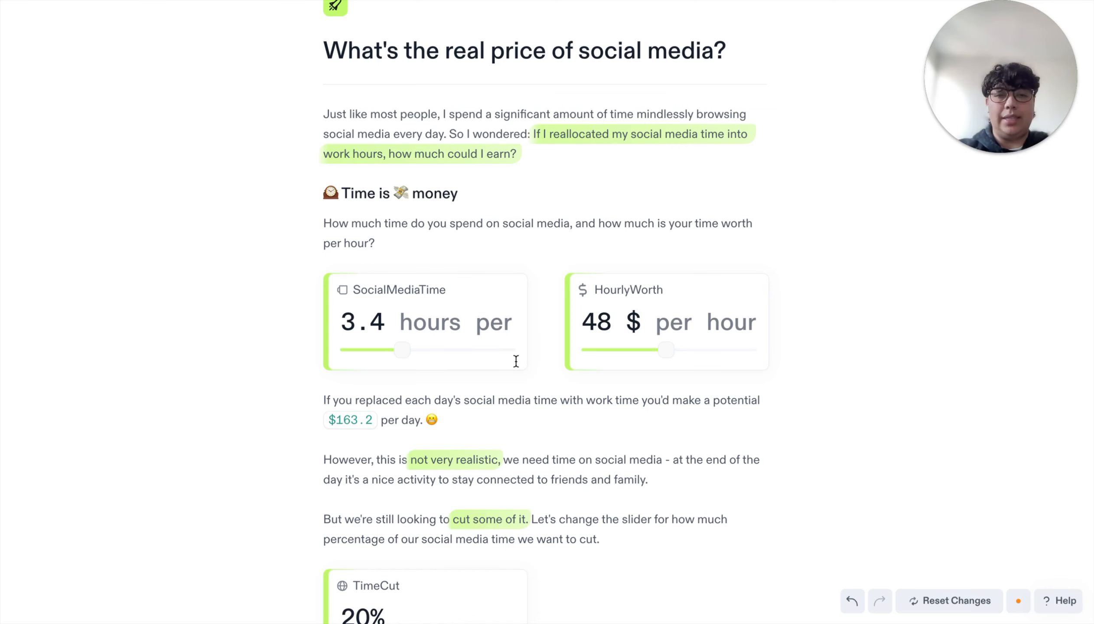
Lower SocialMediaTime in the example notebook to about 2.9 hours.
scroll(516, 361, down, 2)
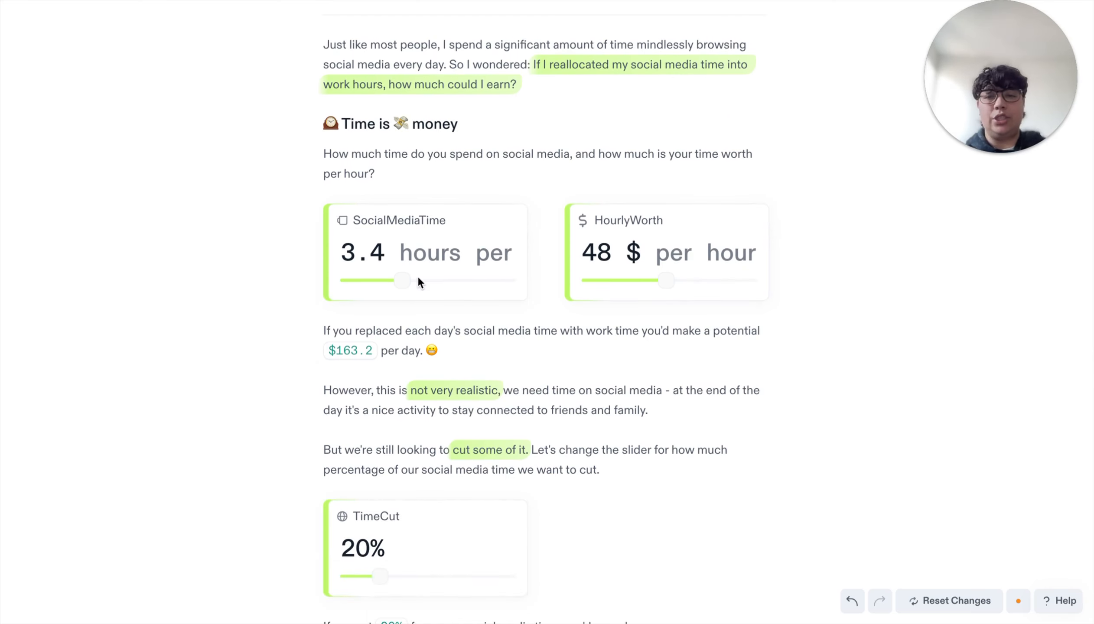
mouse_move(401, 281)
mouse_down()
mouse_move(383, 285)
mouse_move(400, 283)
mouse_up()
scroll(466, 340, down, 1)
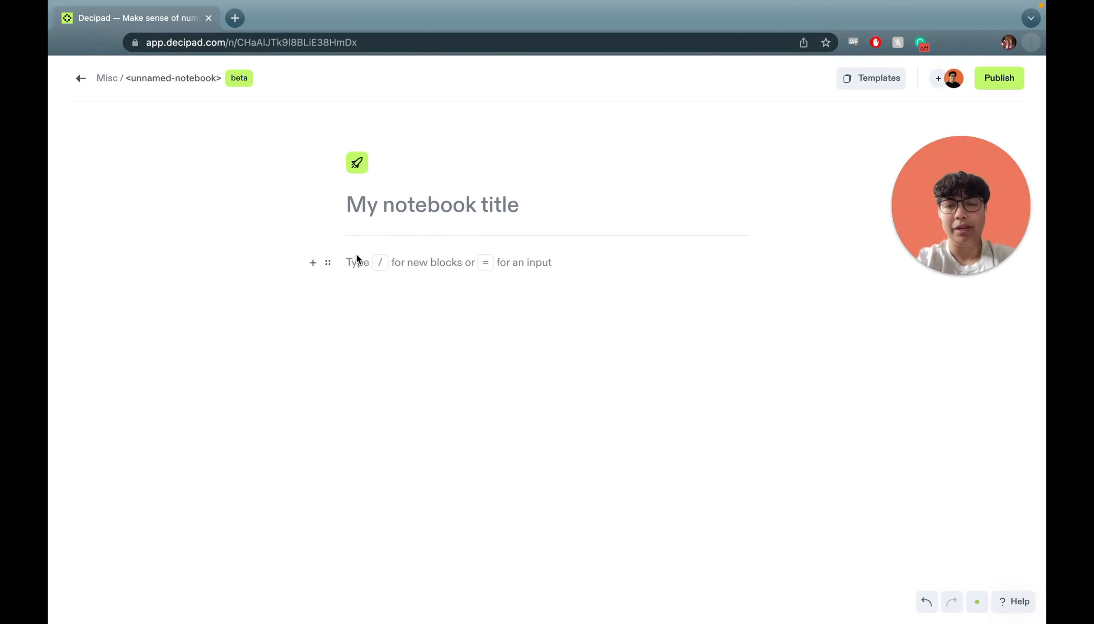
Title the notebook 'Saving for a motorcycle' and add the line 'How long do I need to save for?'.
click(385, 212)
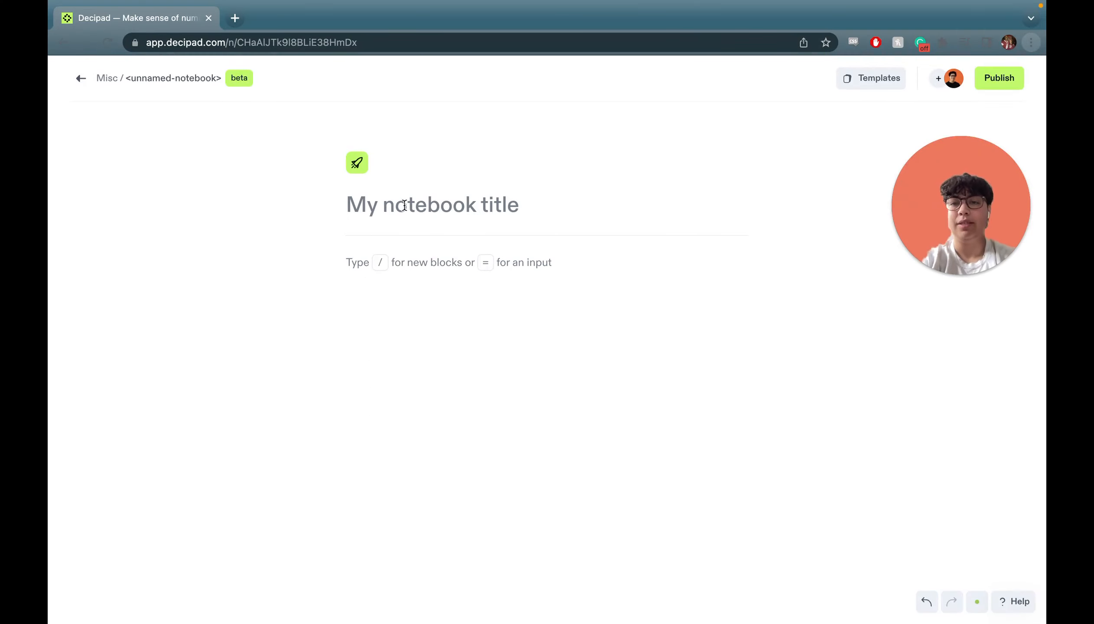
text(Saving for a motorcycle)
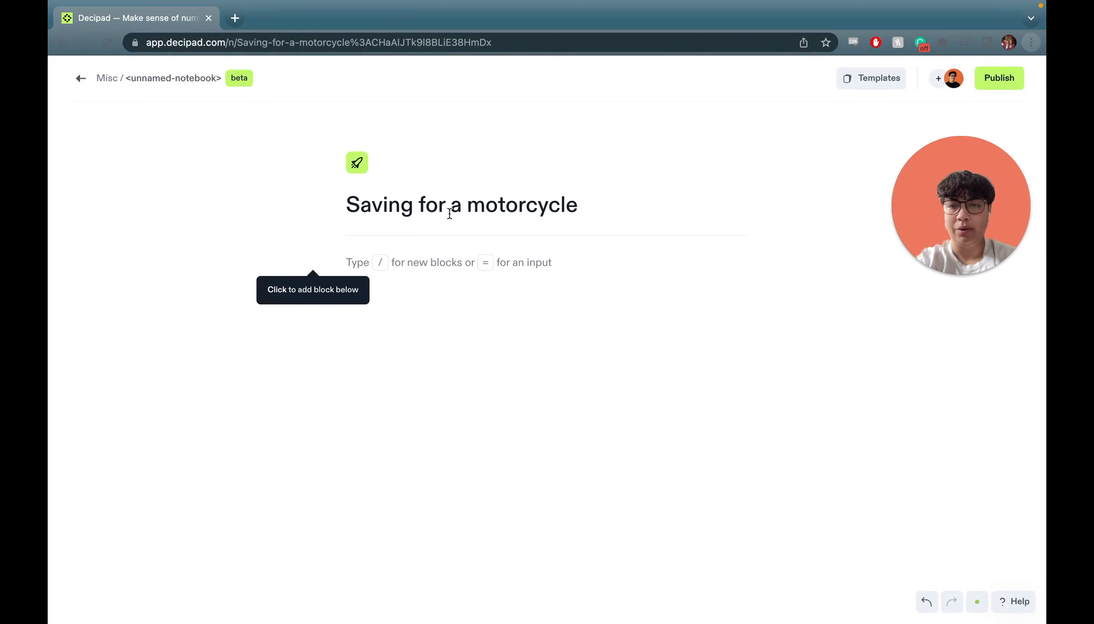
click(443, 272)
text(How long do)
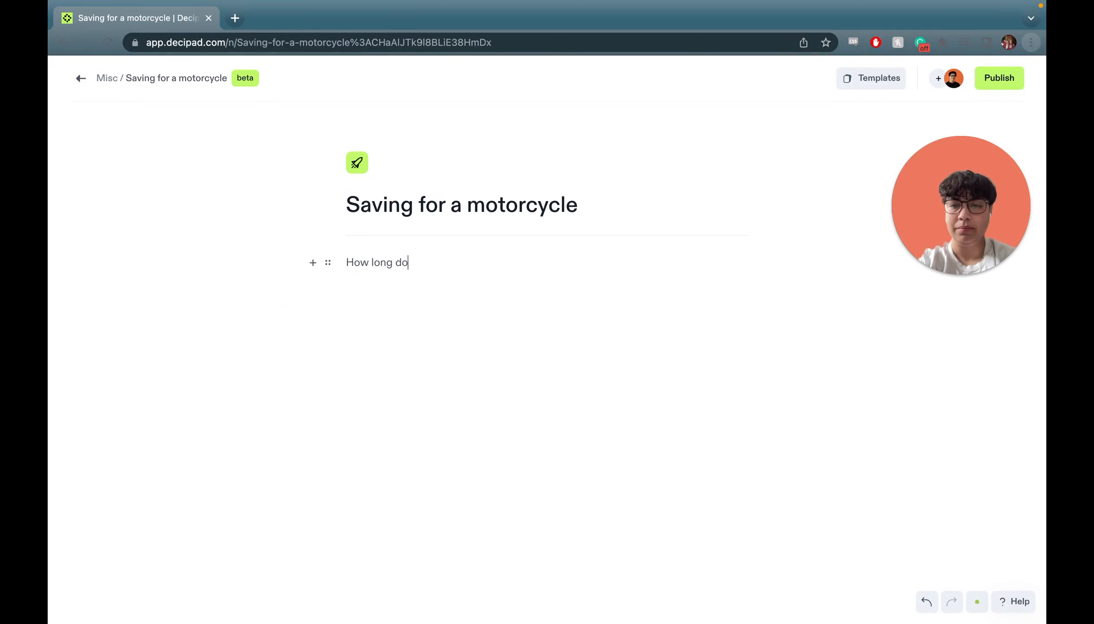
text( I need to save for?)
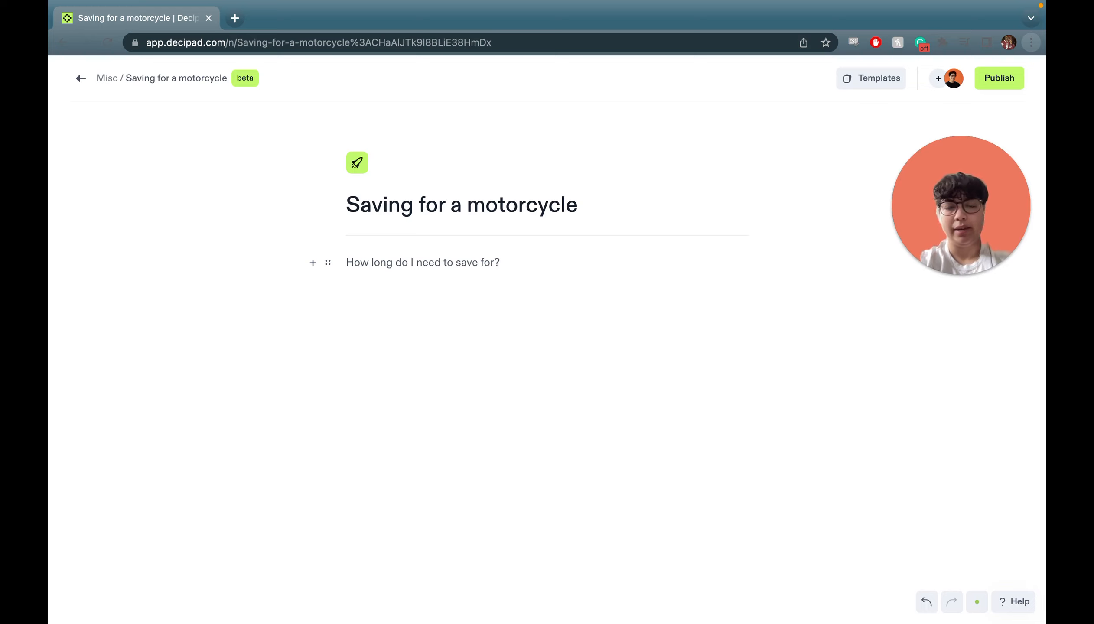
Add a main heading 'Inputs' below the question.
key(Return)
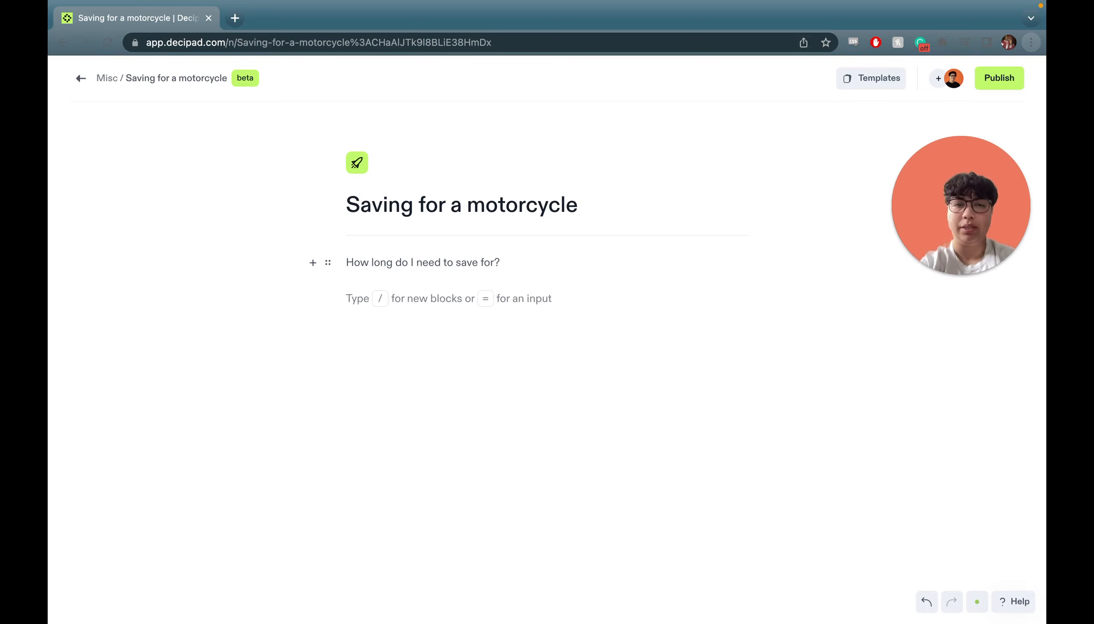
text(/)
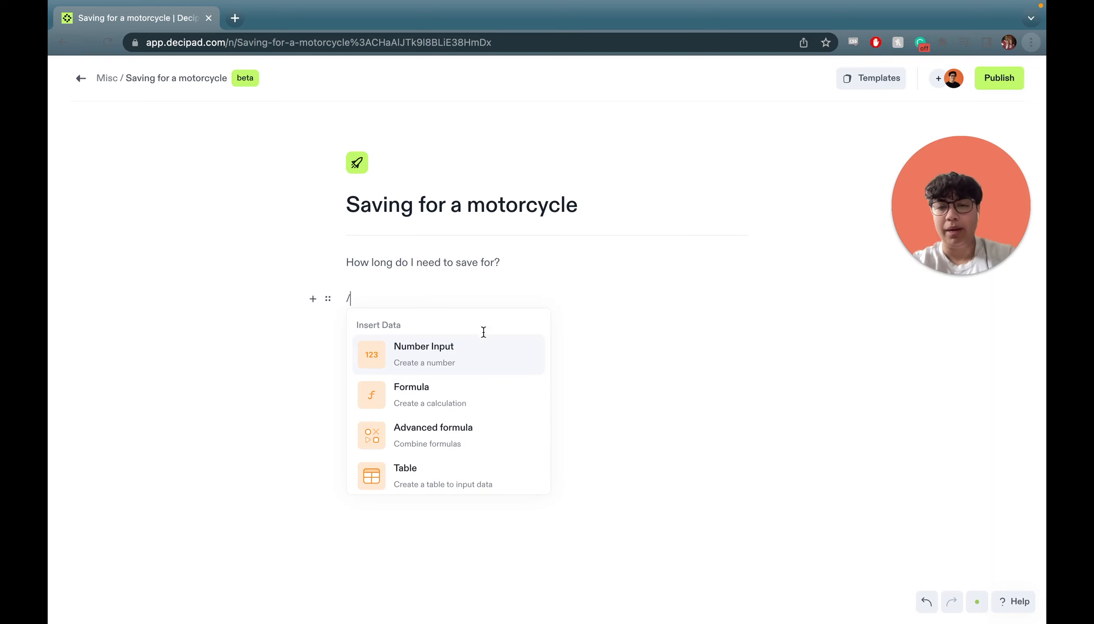
scroll(459, 378, down, 5)
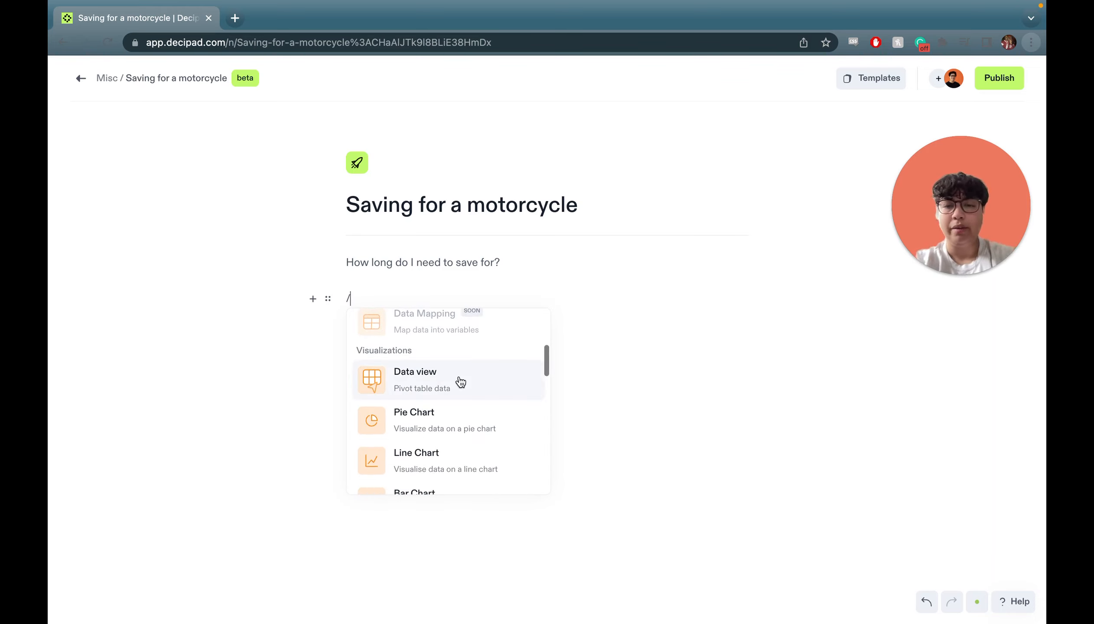
scroll(461, 382, down, 5)
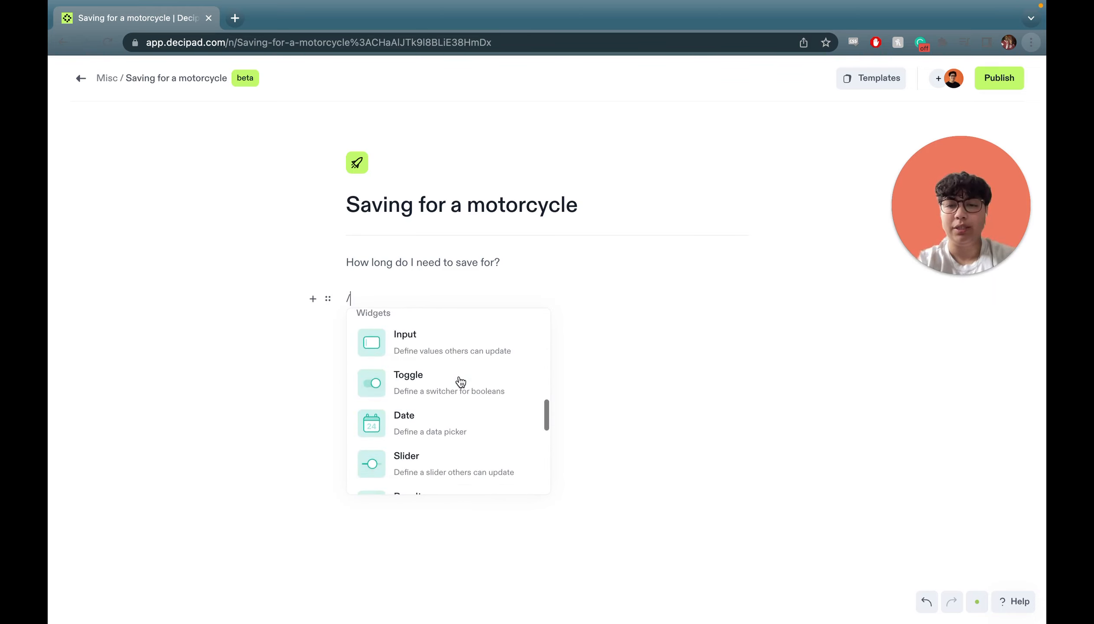
scroll(461, 381, down, 5)
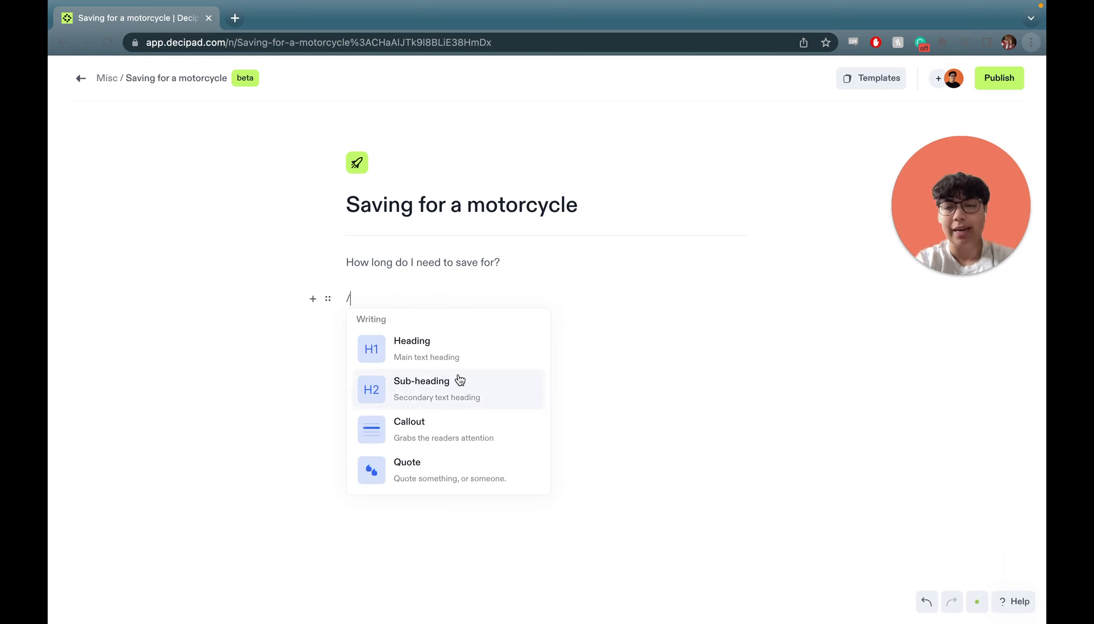
click(420, 352)
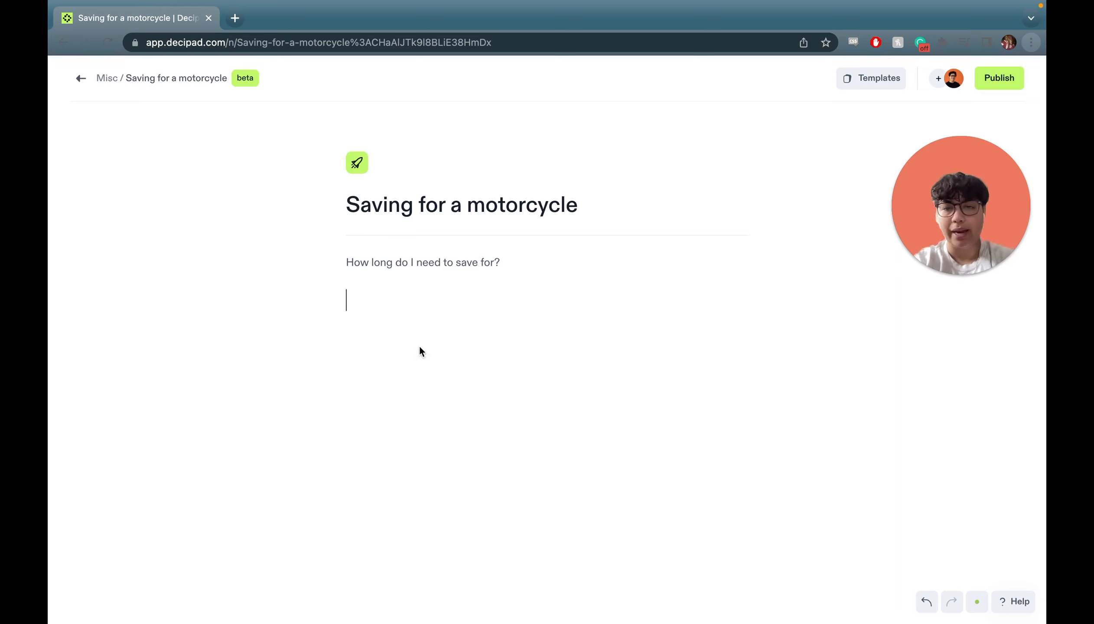
text(Inputs)
key(Return)
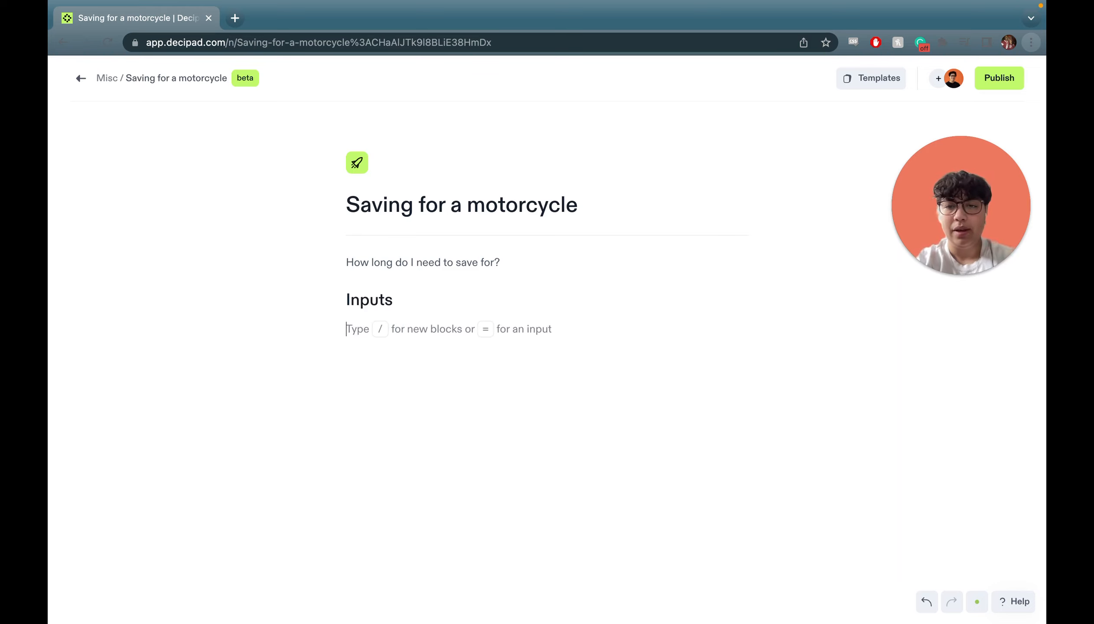
Add a number input MotorcycleCost with value 5495, typed as Currency in USD.
text(=)
click(420, 375)
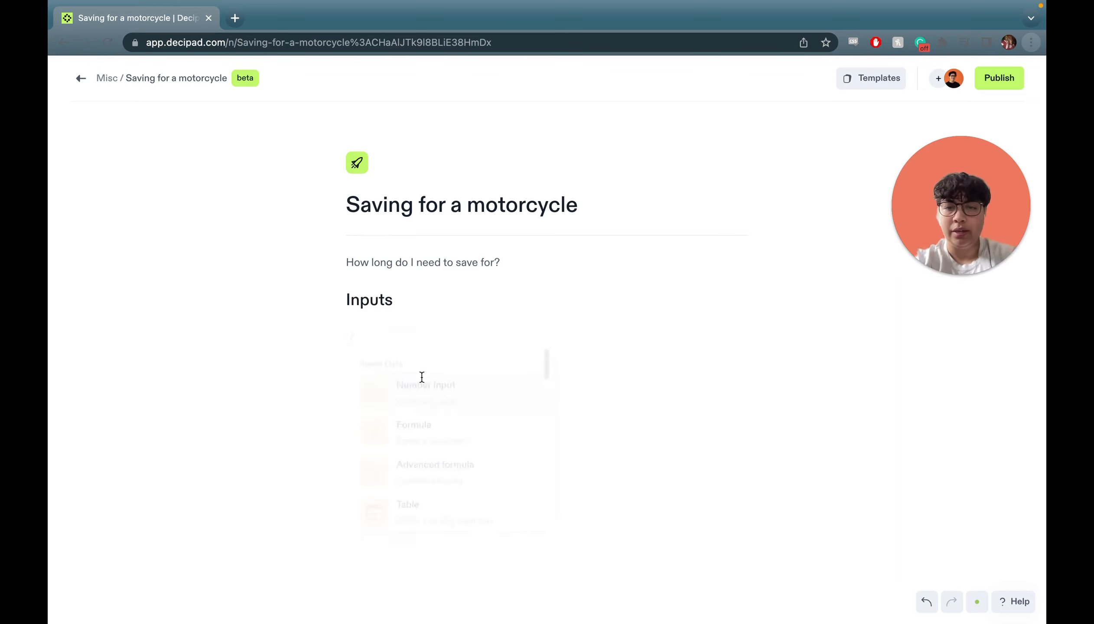
double_click(384, 332)
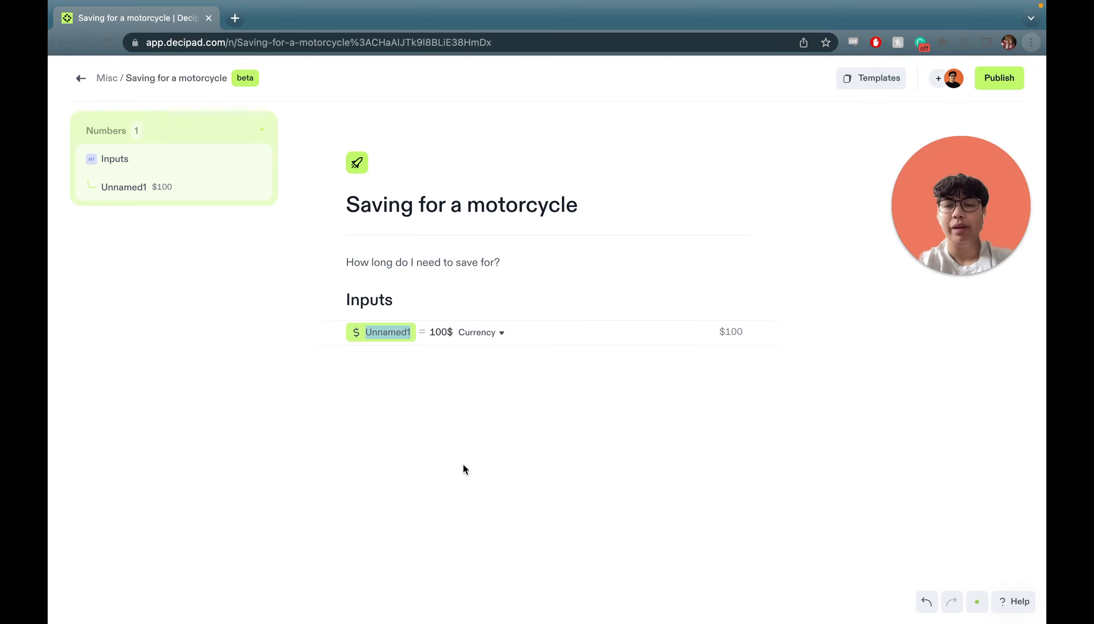
text(Mot)
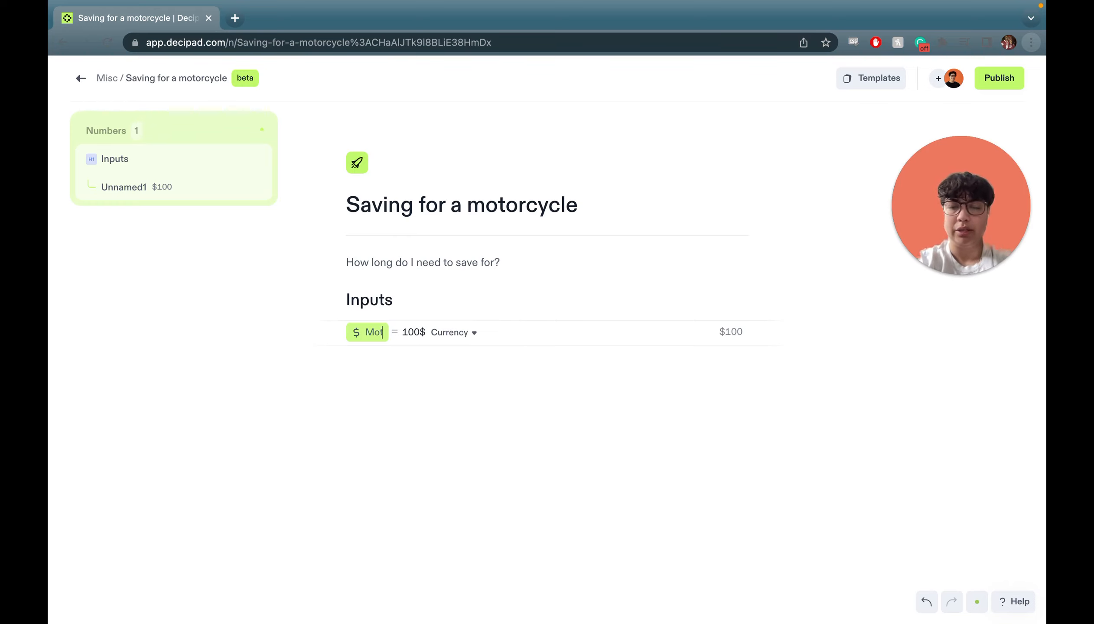
text(orcycleCost)
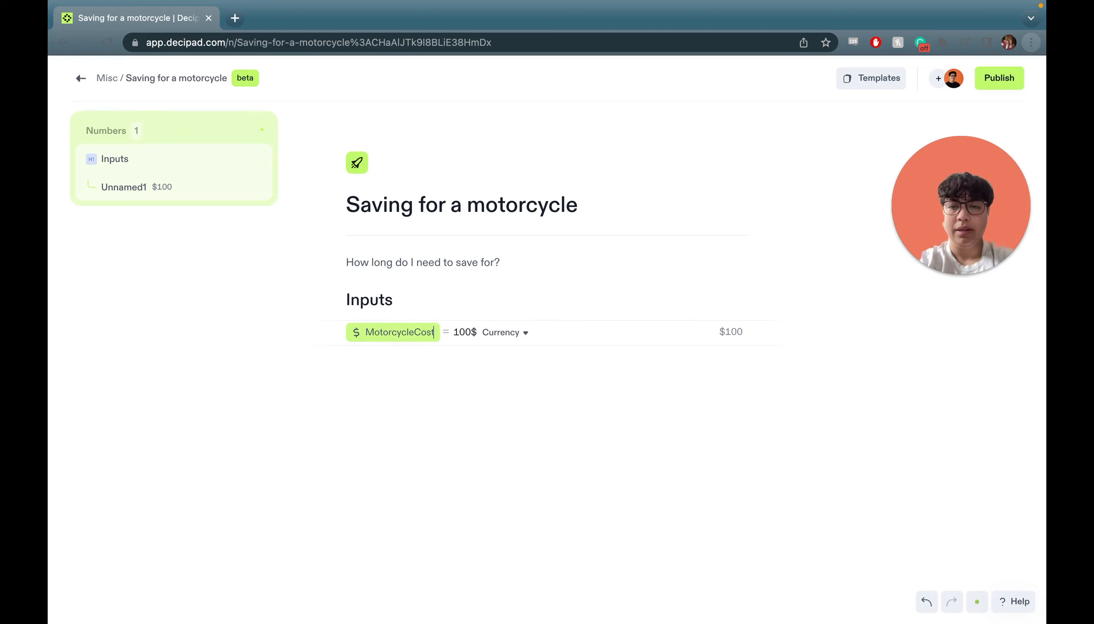
key(Right)
key(Right)
key(Right)
key(Right)
key(BackSpace)
key(BackSpace)
key(BackSpace)
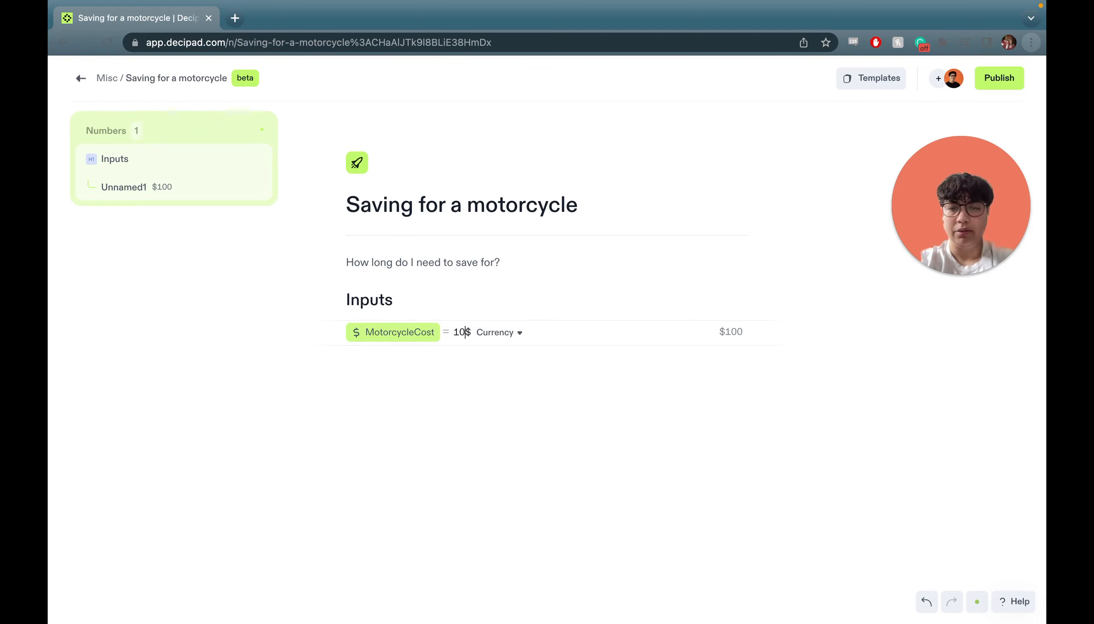
text(5495$)
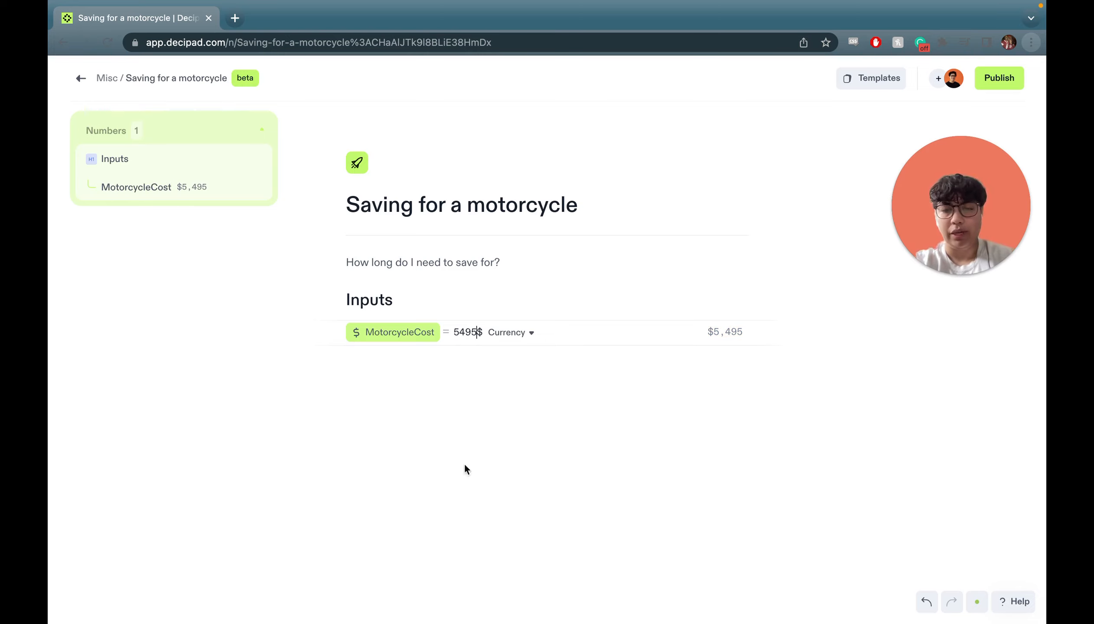
key(Right)
key(BackSpace)
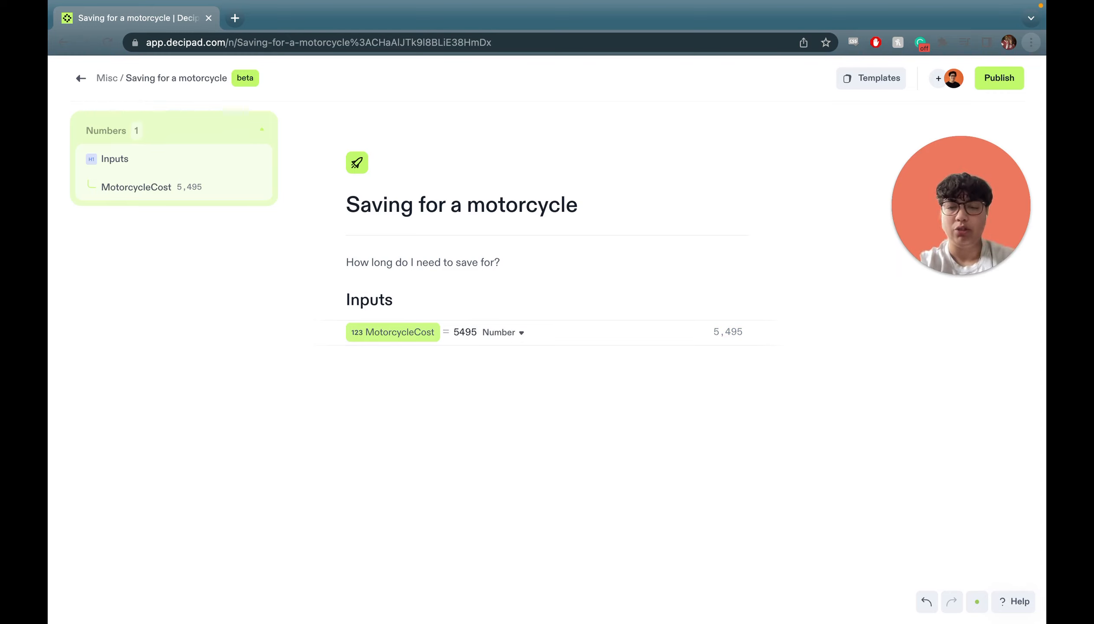
text(%)
key(BackSpace)
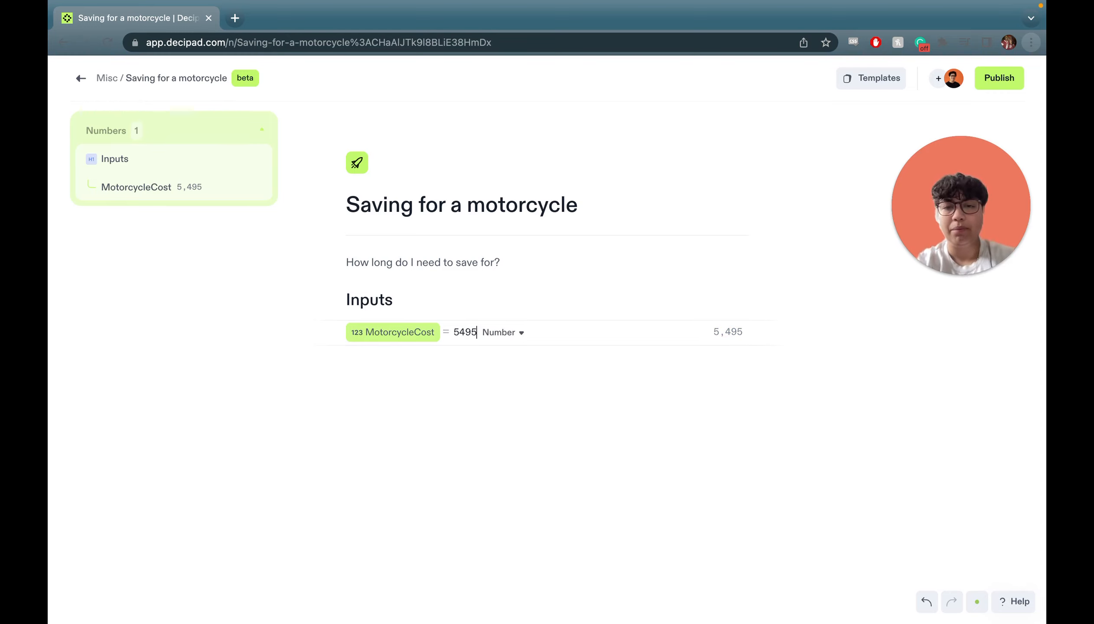
click(504, 332)
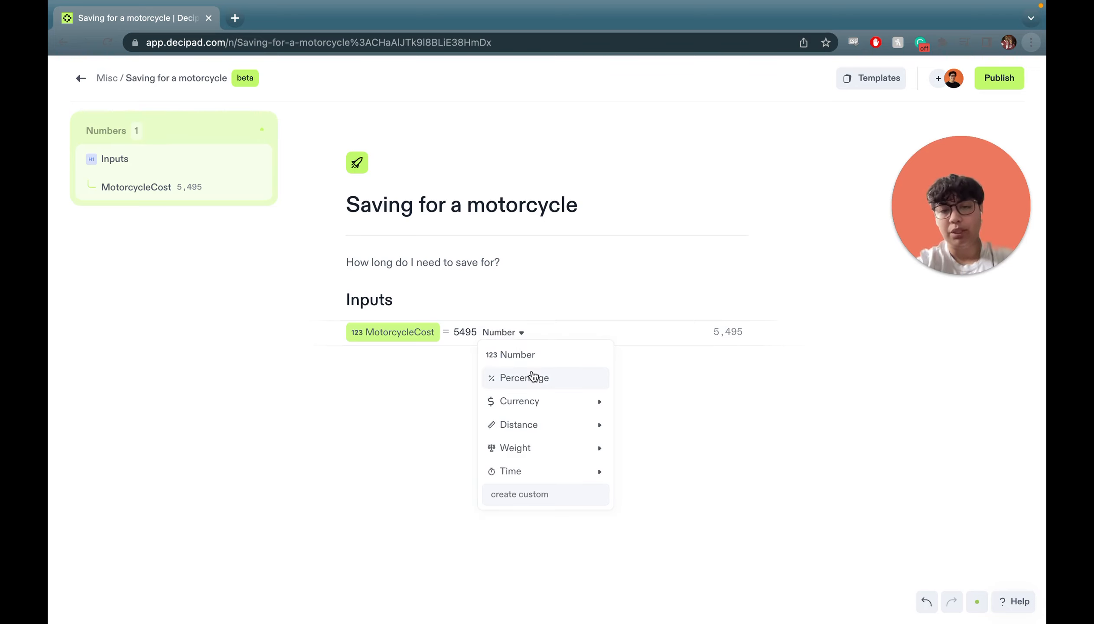
mouse_move(555, 410)
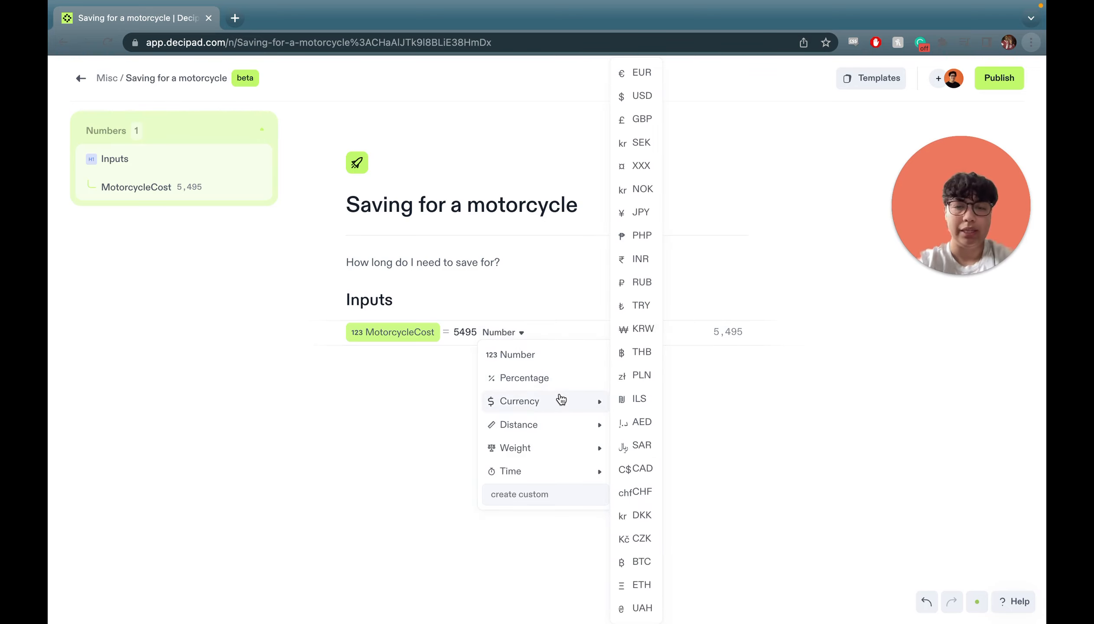
click(652, 106)
Add a number input MonthlyIncome set to 4500$ per month.
click(432, 360)
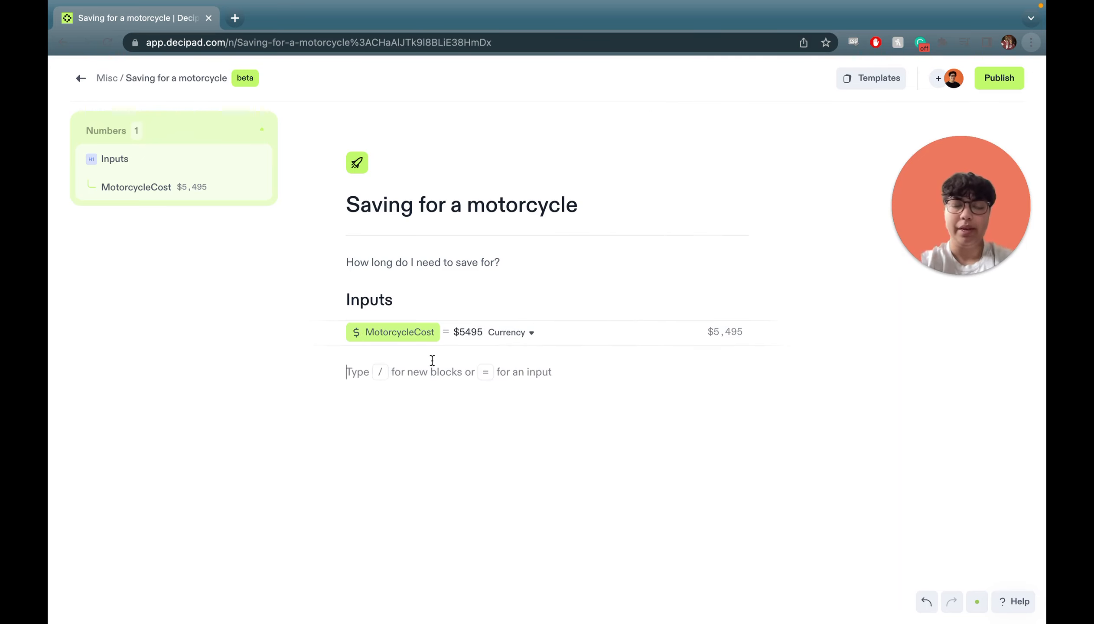
text(/)
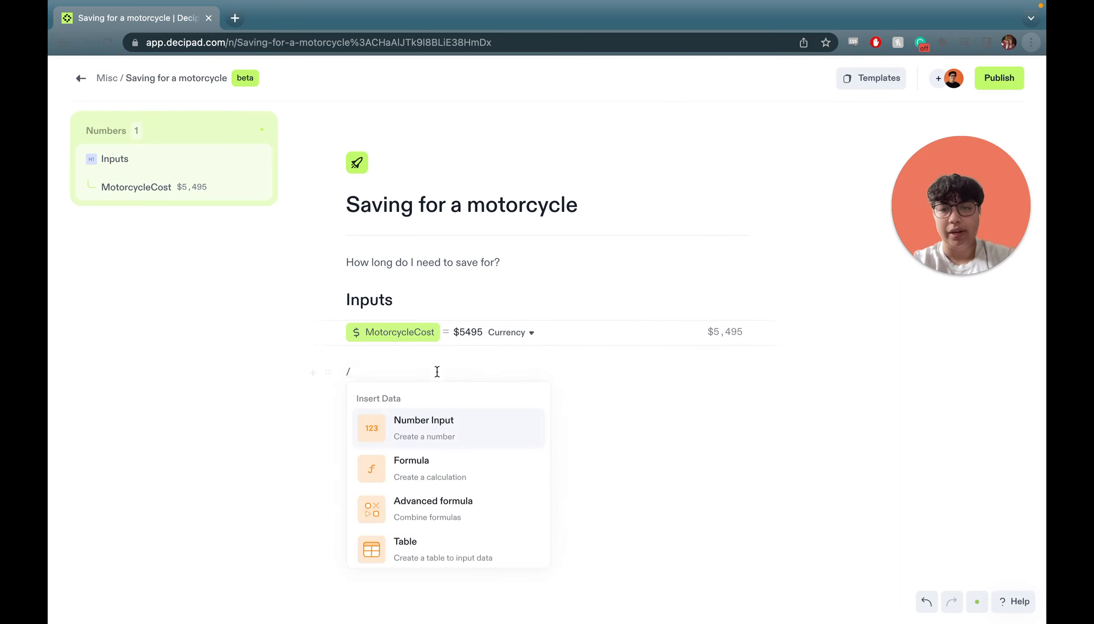
click(435, 423)
double_click(382, 356)
text(M)
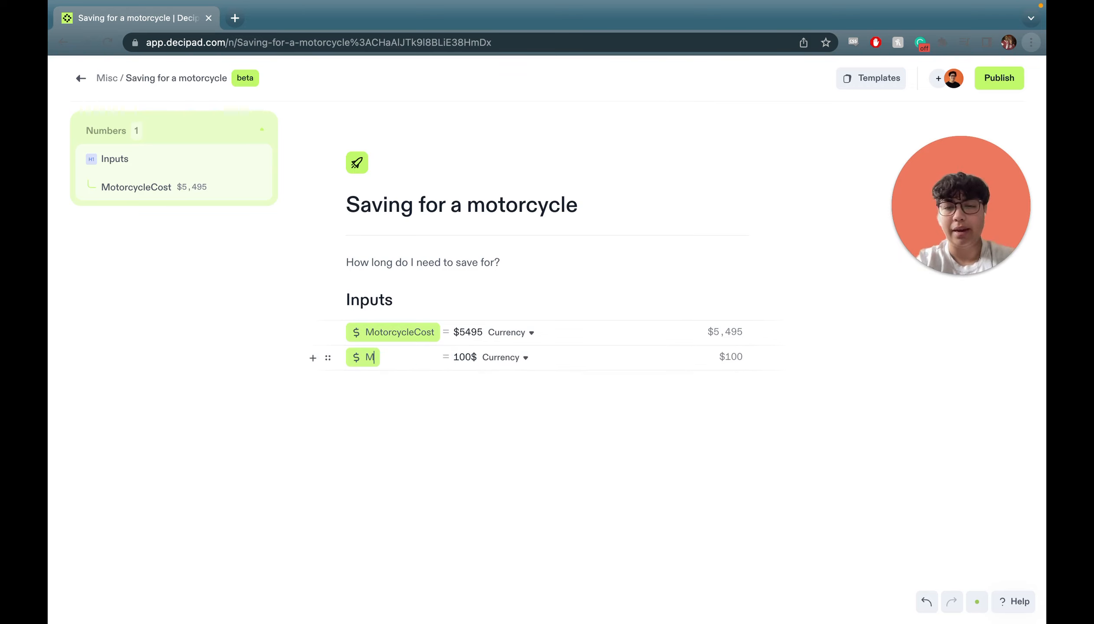
text(onthlyIncome)
key(Tab)
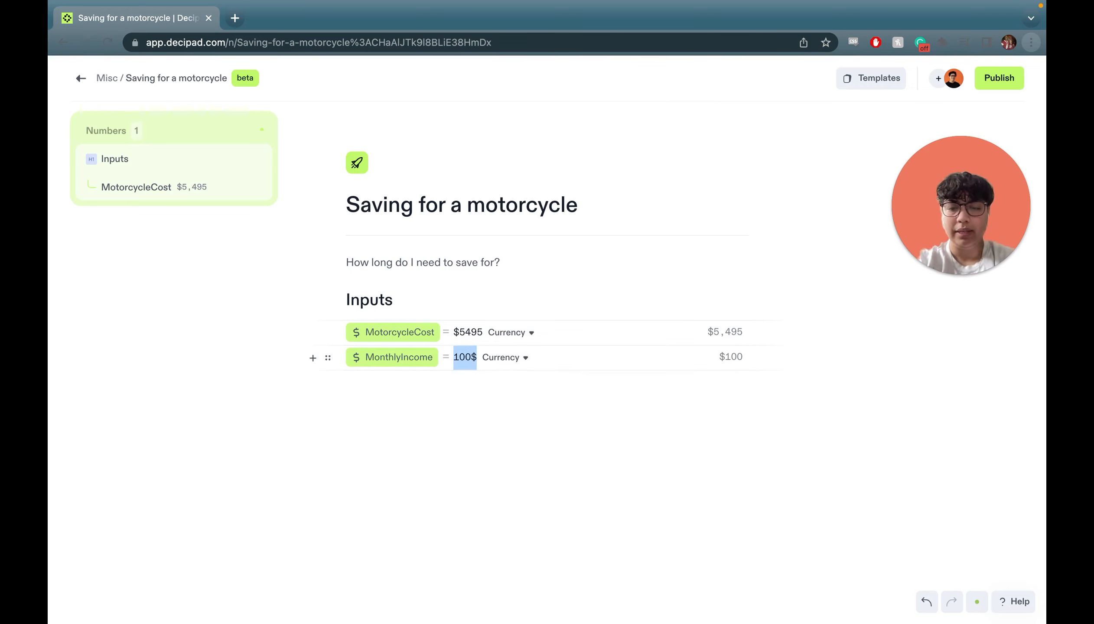
text(4500$ p)
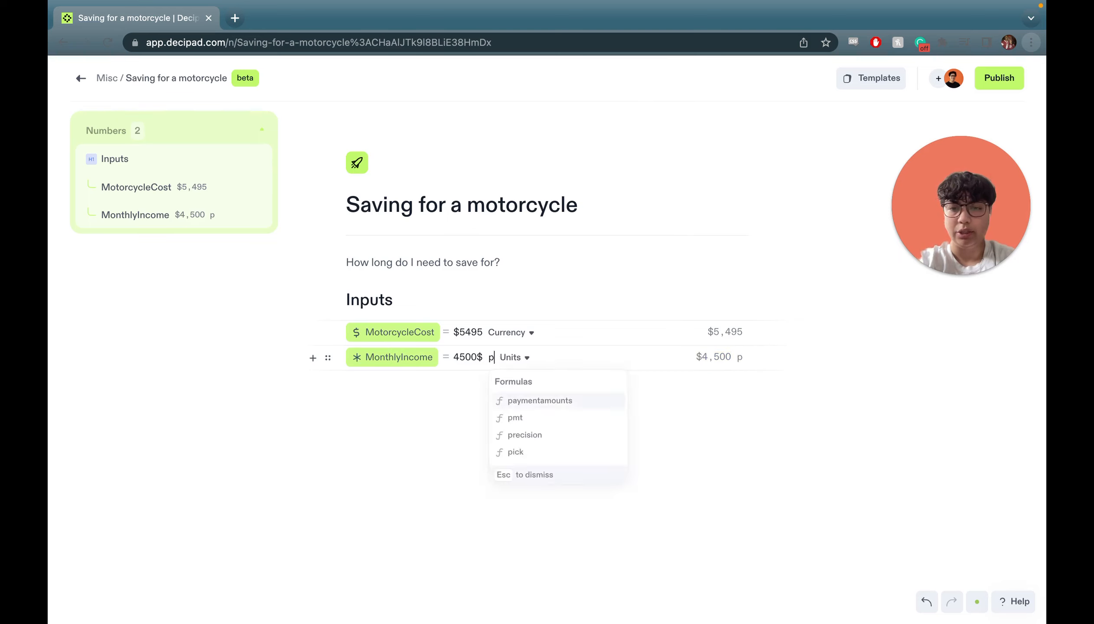
text(er month)
key(Return)
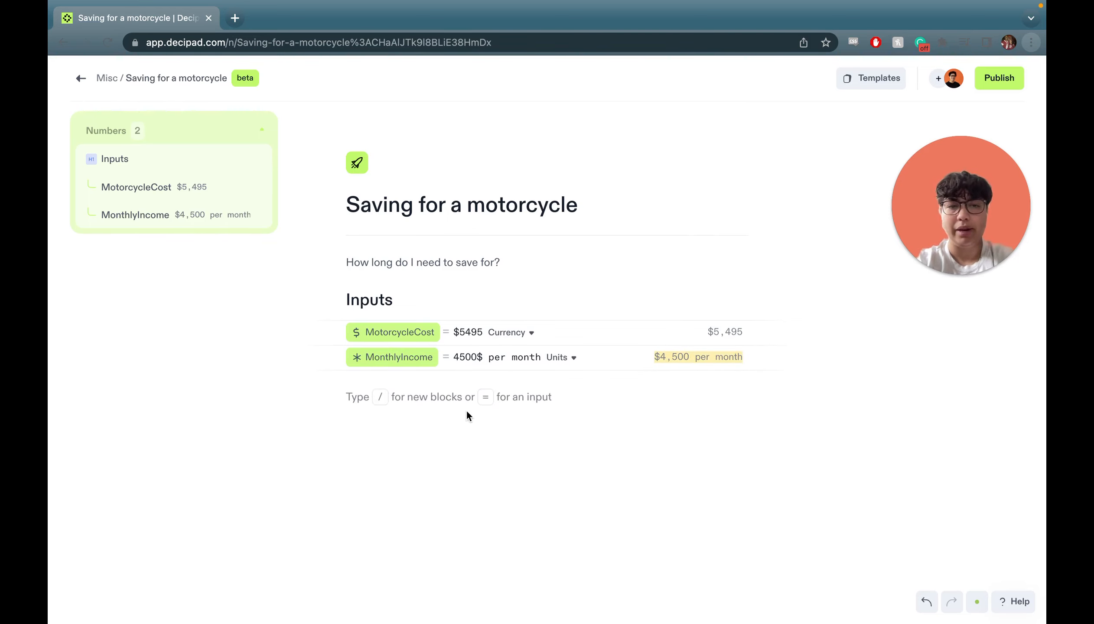
key(Return)
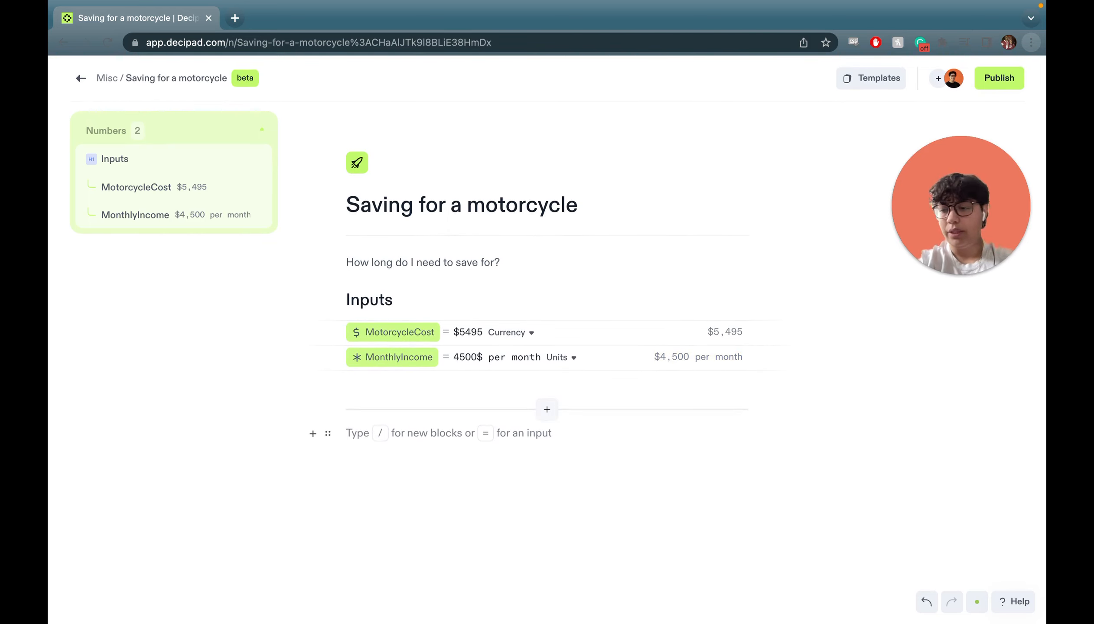
Insert a slider named RetirementSavings set to 5%.
key(BackSpace)
text(/)
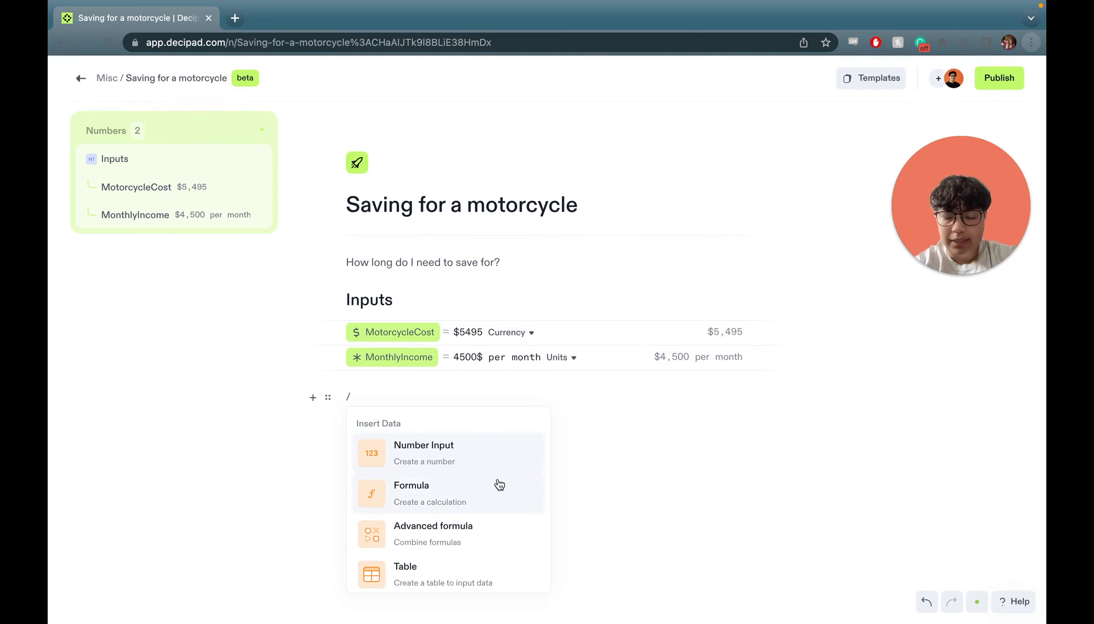
scroll(499, 484, down, 8)
scroll(471, 508, down, 5)
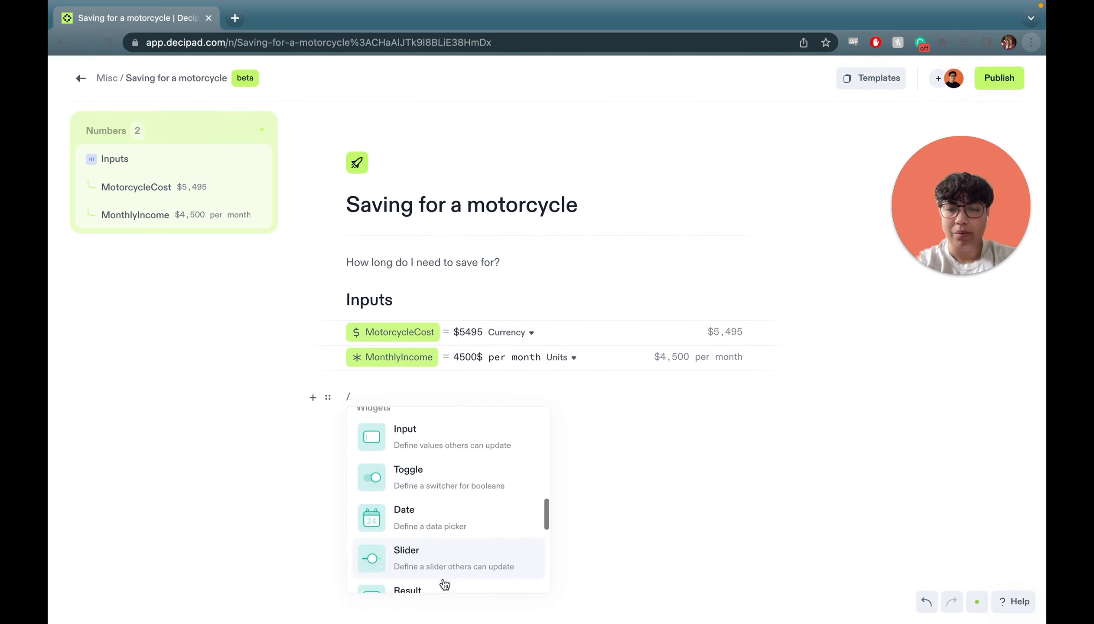
click(452, 544)
double_click(396, 406)
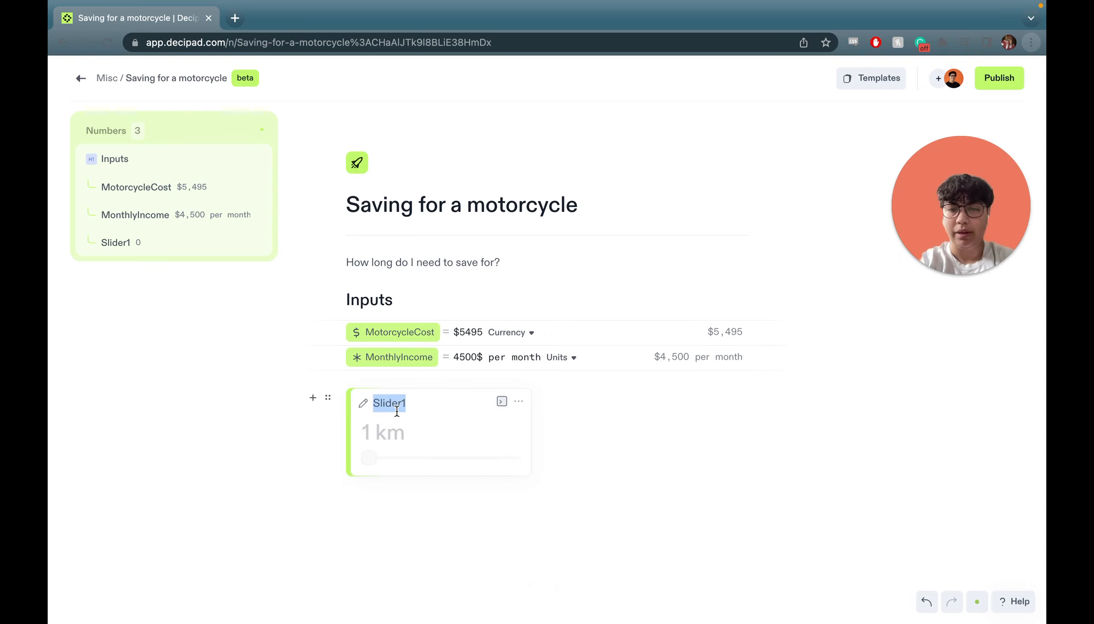
text(Re)
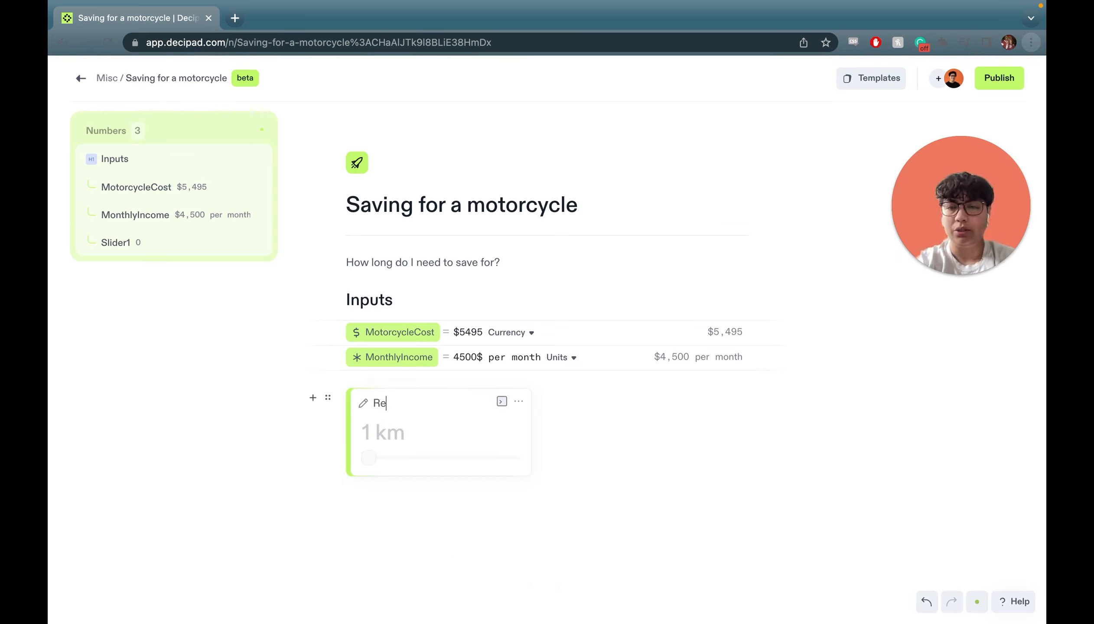
text(tirementSavings)
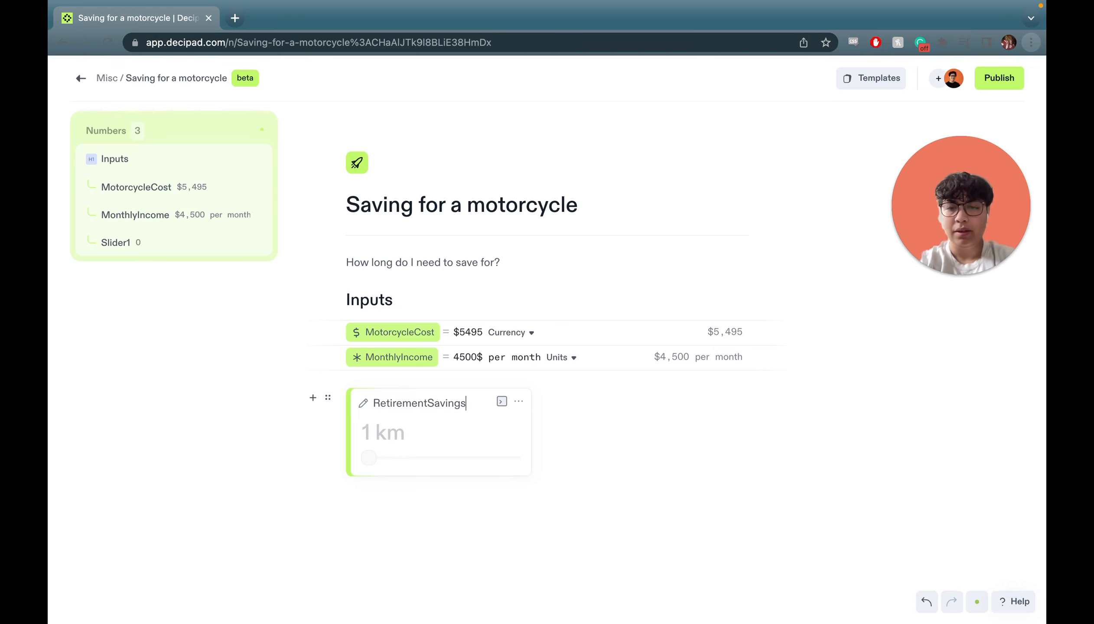
key(Return)
text(5%)
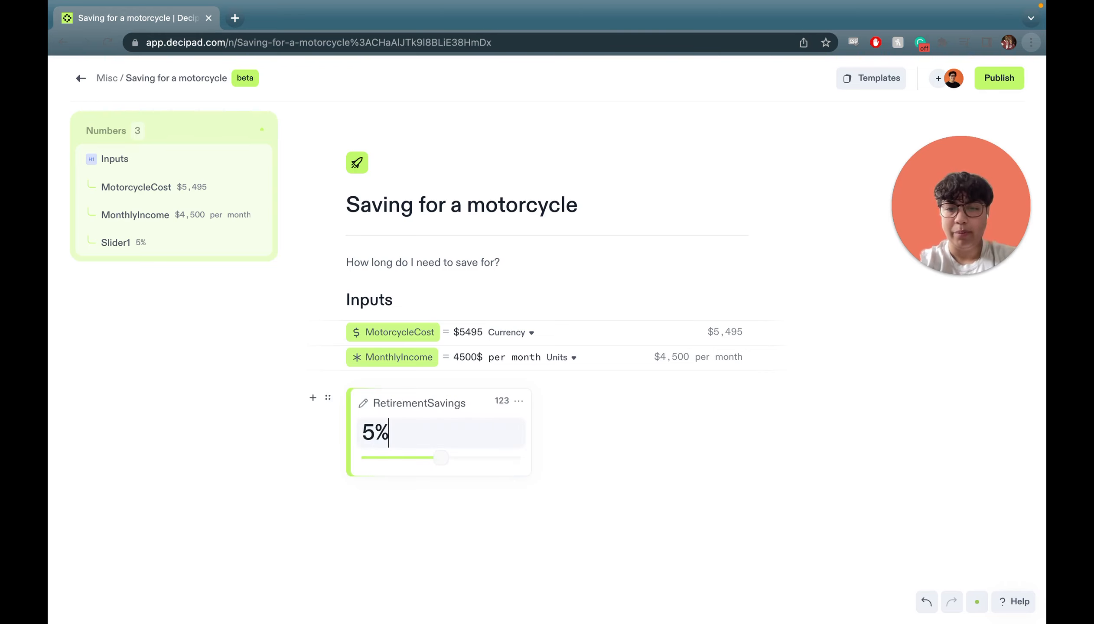
click(519, 402)
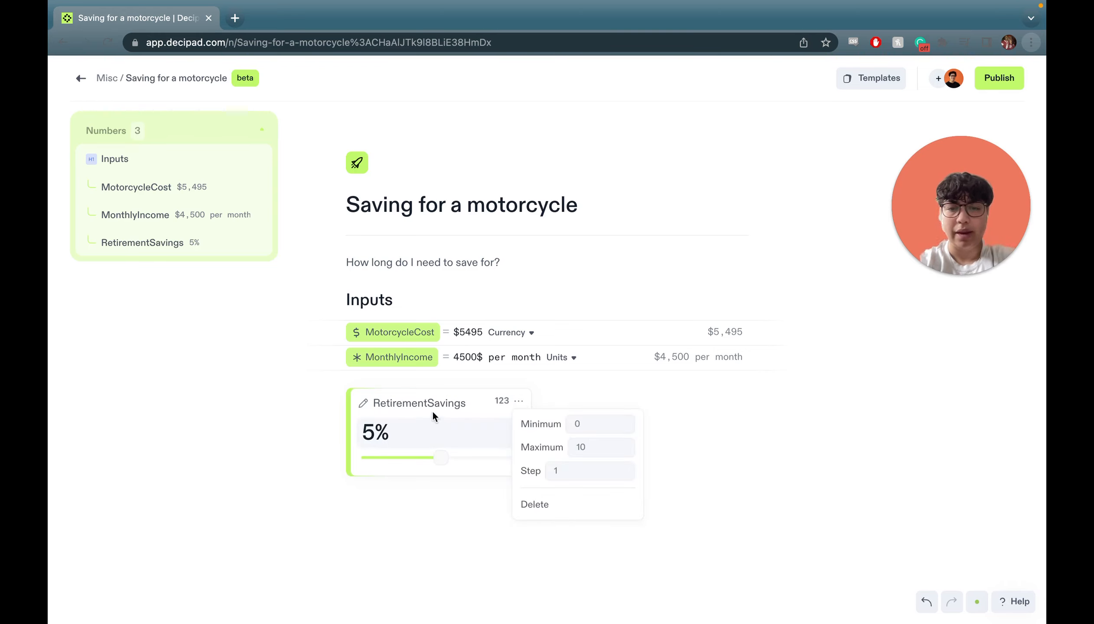
click(433, 425)
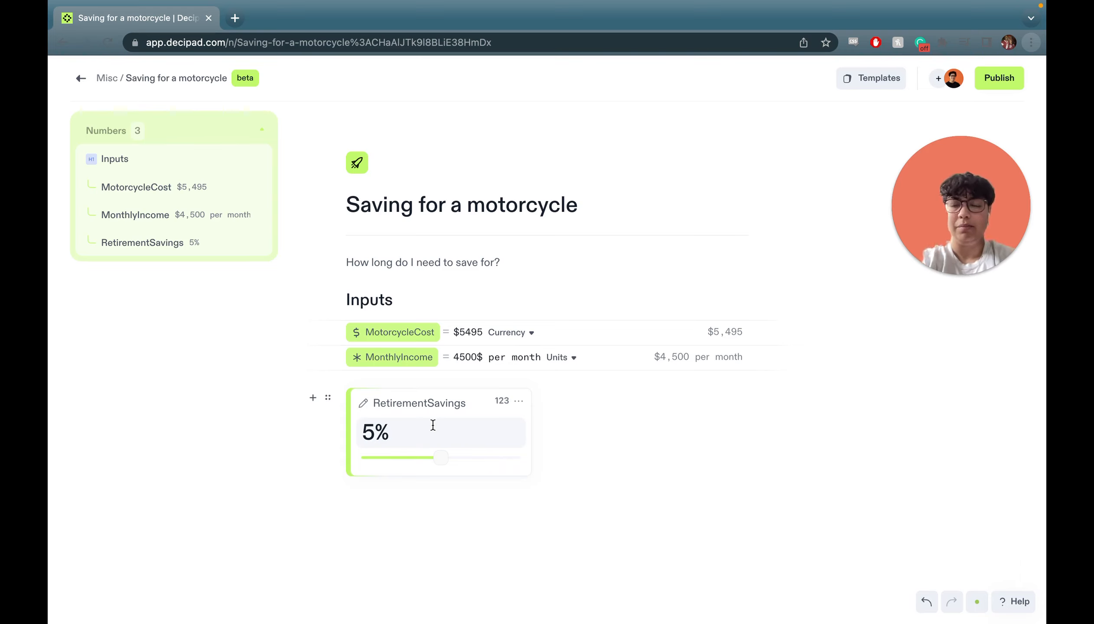
Add an 'Expenses' heading below the slider.
click(426, 522)
scroll(416, 498, down, 1)
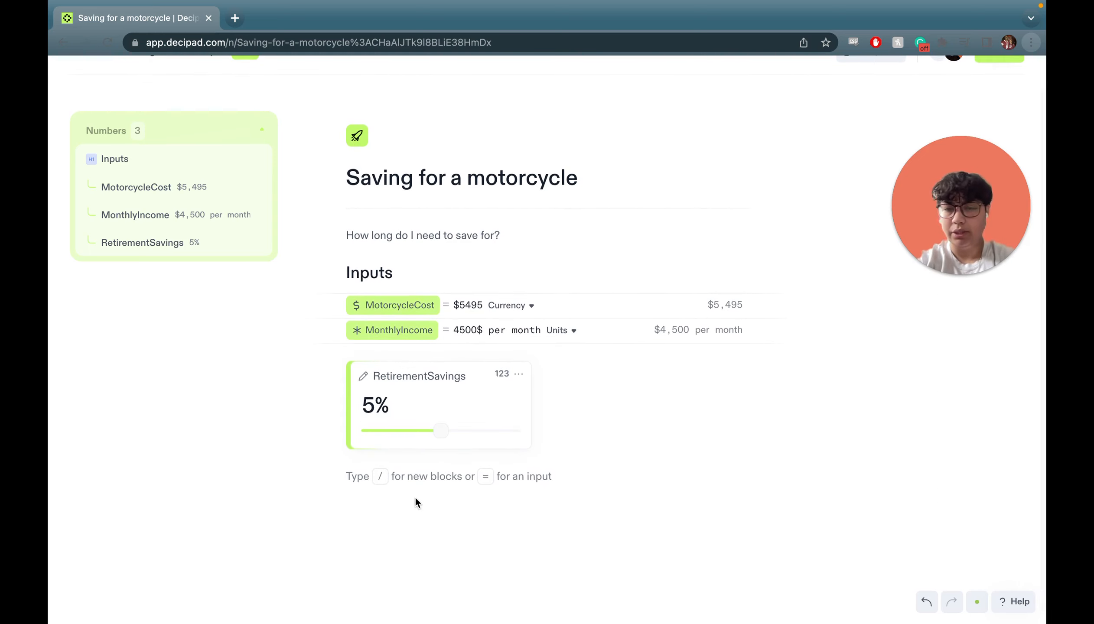
text(# Expenses)
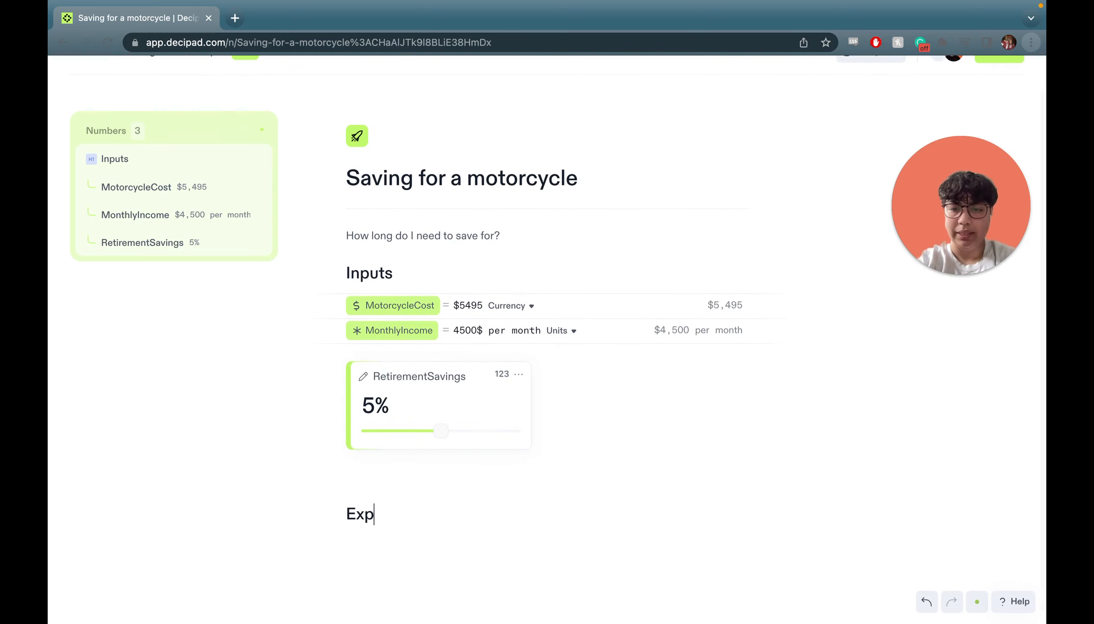
scroll(547, 339, down, 2)
key(Return)
Insert a table under Expenses and name it MonthlyExpenses.
scroll(547, 339, down, 1)
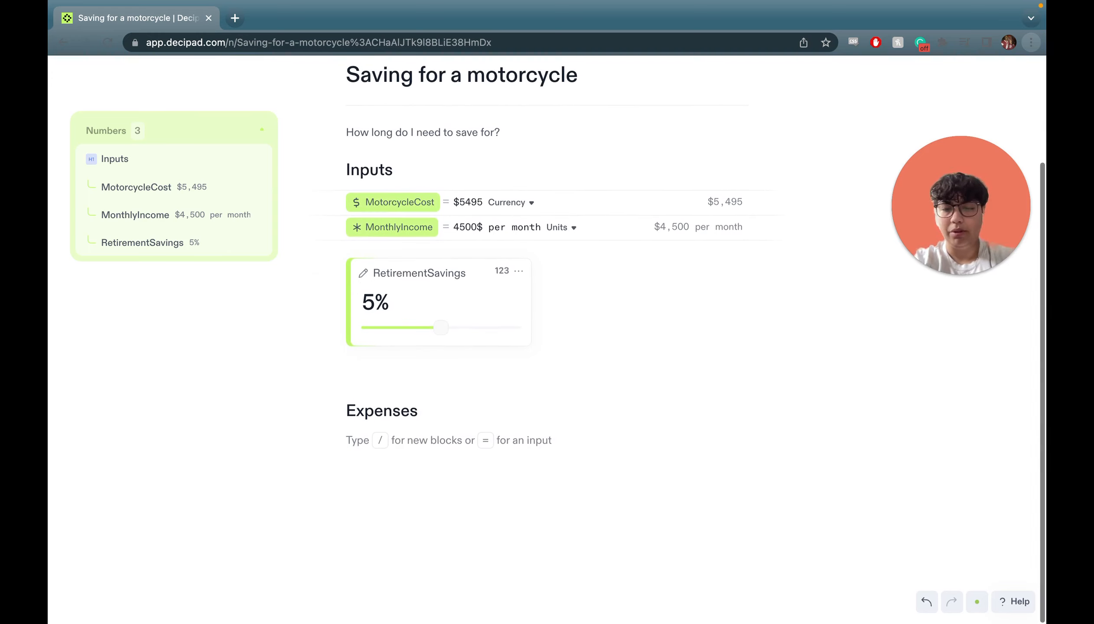
text(/)
scroll(447, 541, down, 2)
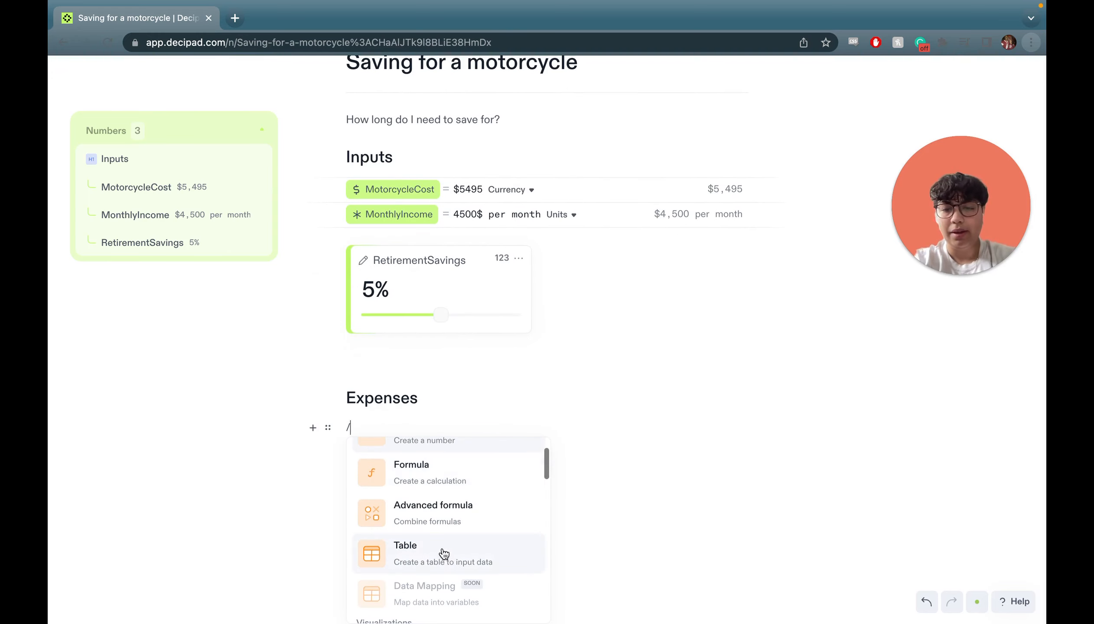
click(443, 550)
double_click(376, 458)
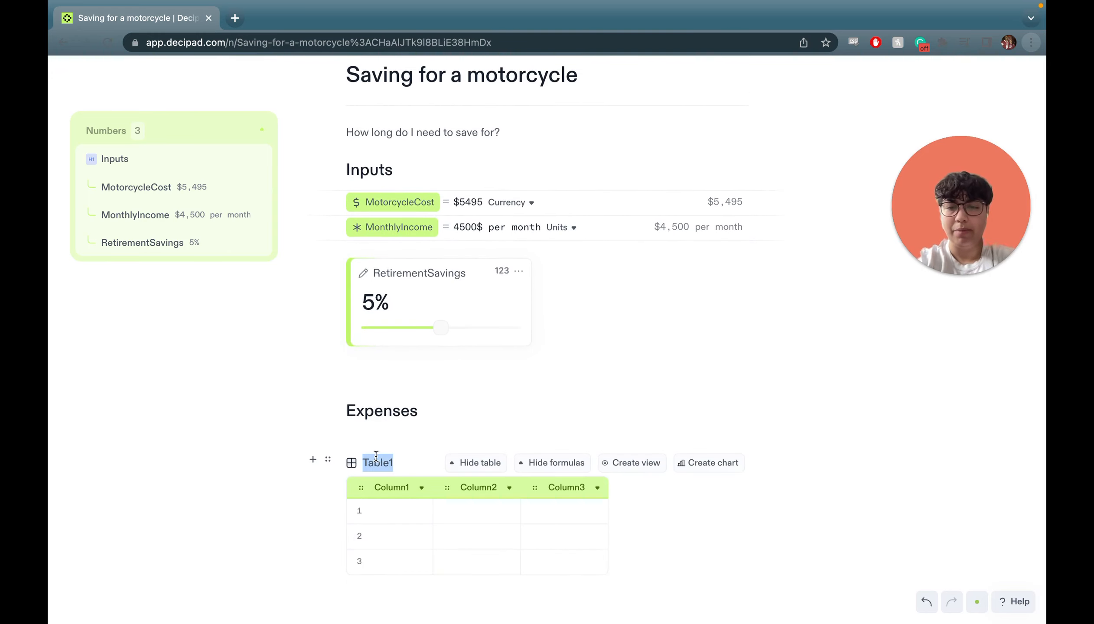
text(MonthlyExpenses)
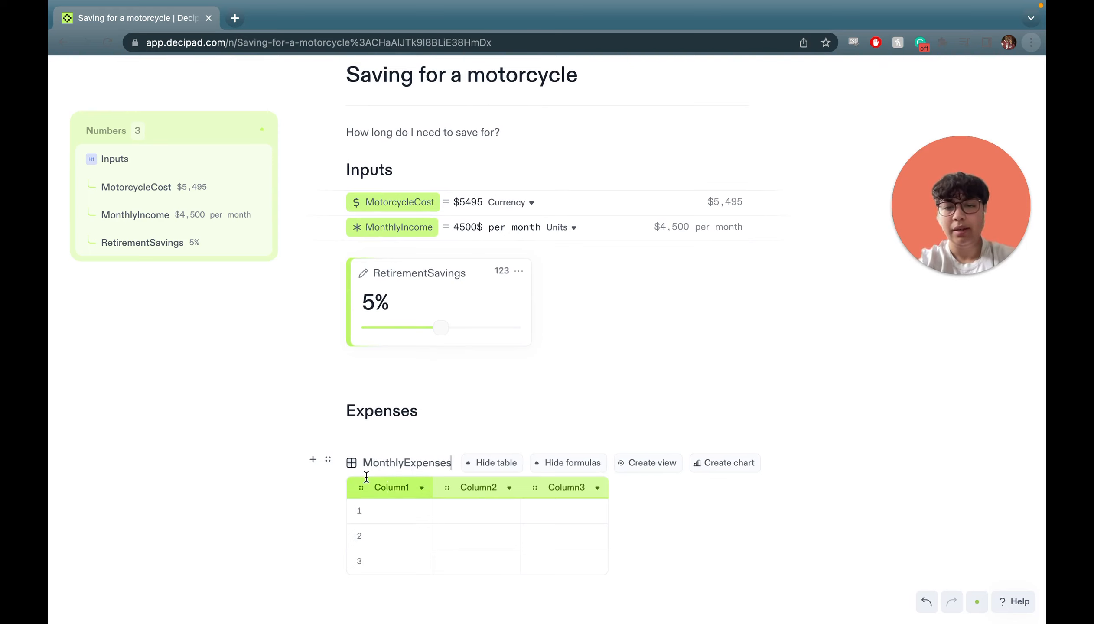
Rename the table columns to Item and Cost and delete the third column.
double_click(391, 488)
text(Item)
double_click(463, 487)
text(Cost)
scroll(564, 486, down, 1)
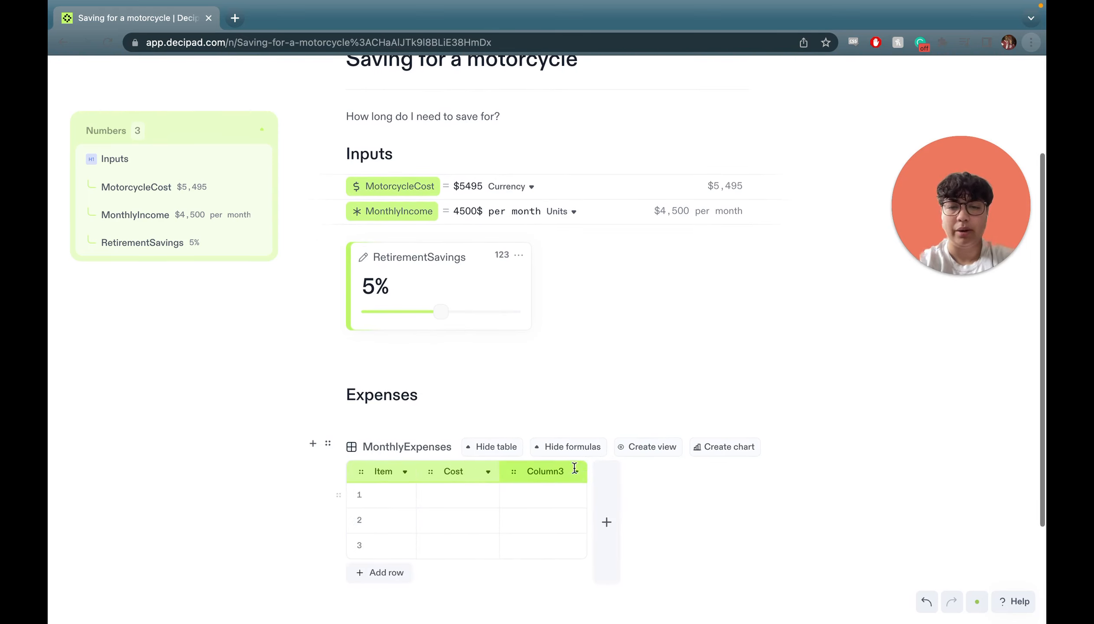
click(576, 471)
click(601, 521)
Fill rows: Rent $1400 per month, Food $220 per month, Pet Insurance $400 per year.
click(388, 495)
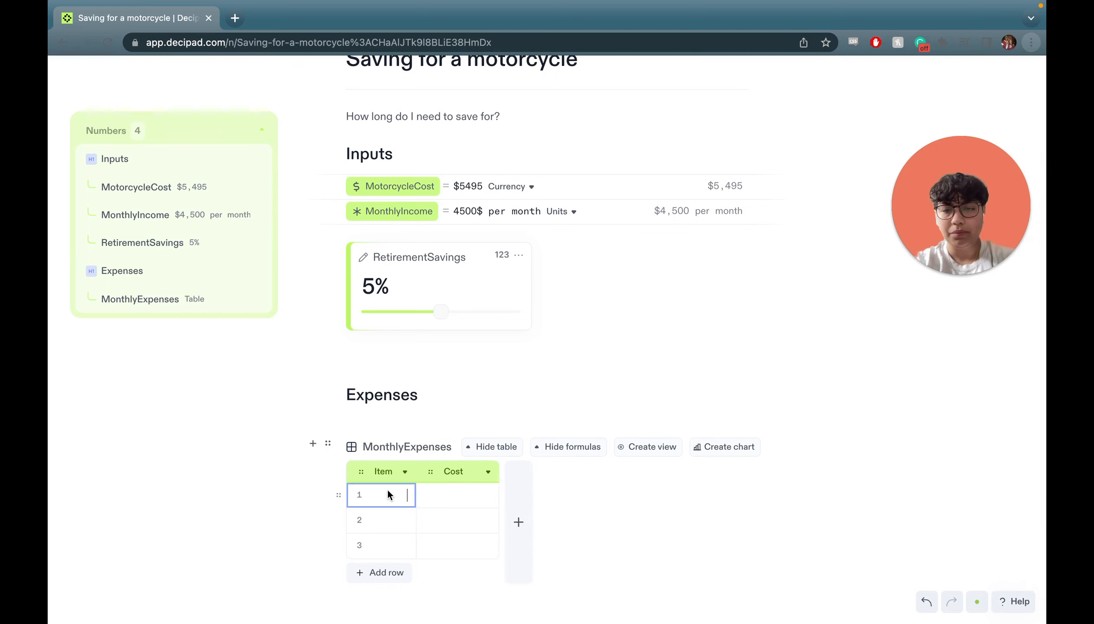
scroll(386, 490, down, 3)
text(Rent)
key(Tab)
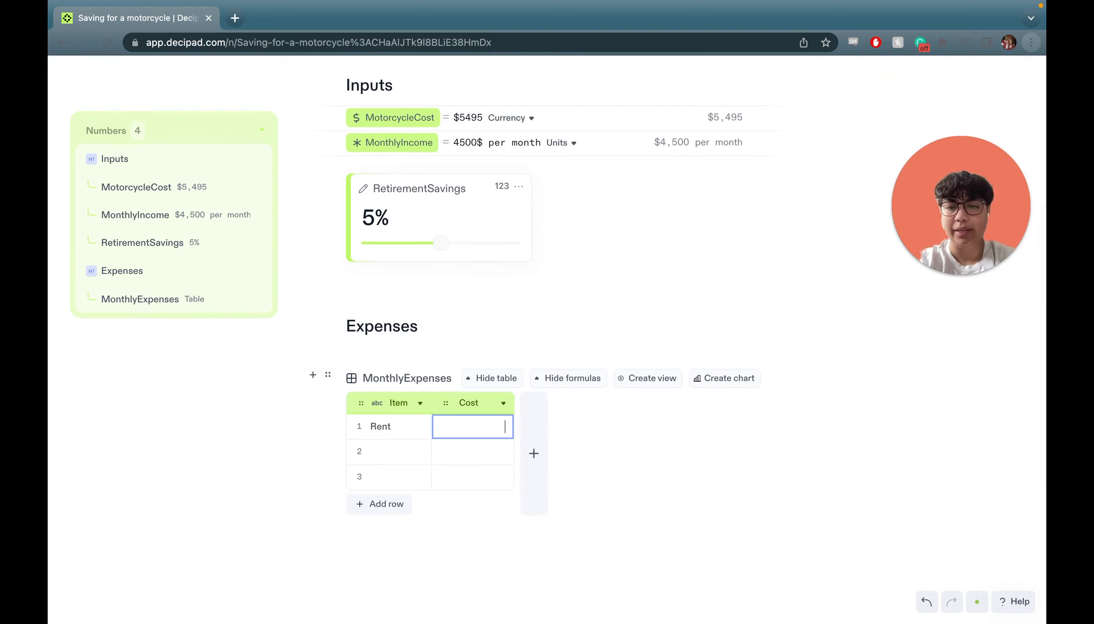
text($1400 per month)
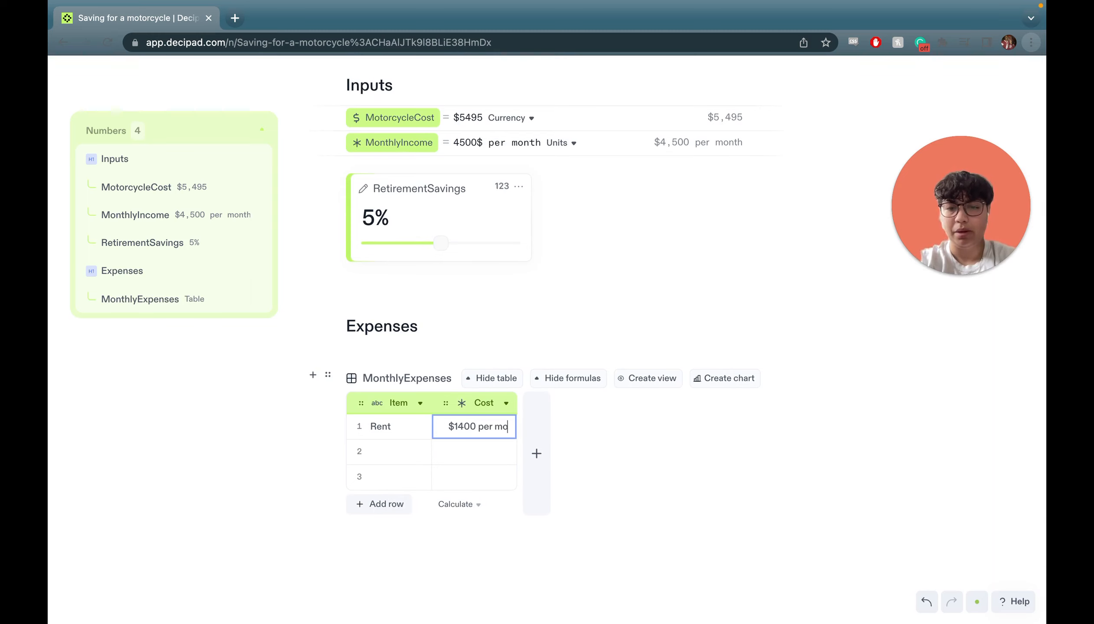
key(Tab)
text(Food)
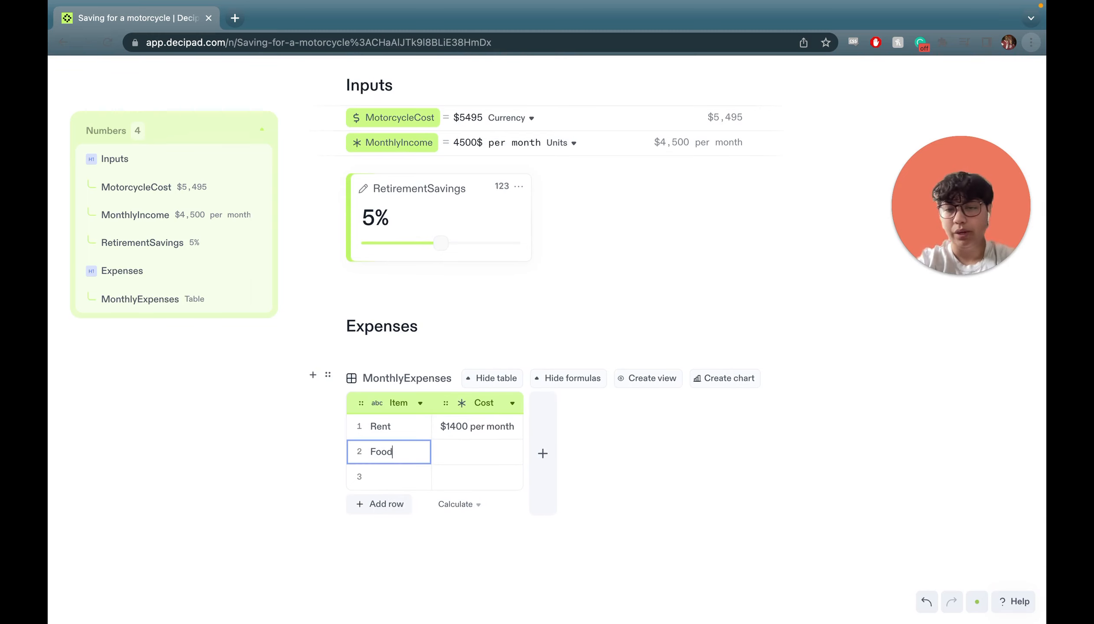
key(Tab)
text($220 per month)
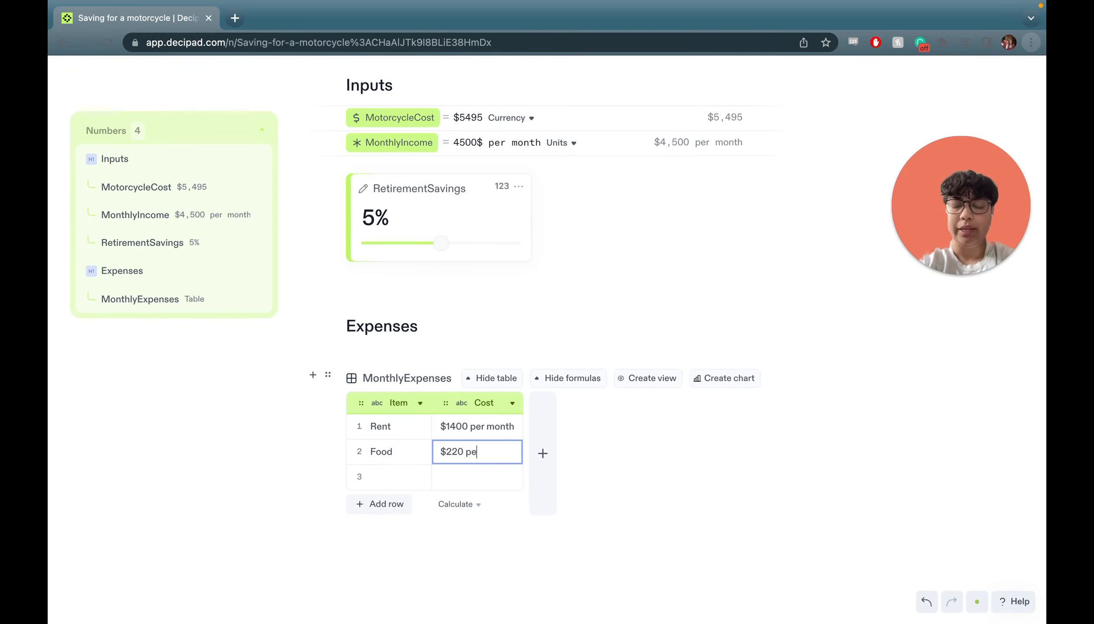
key(Tab)
text(Pet In)
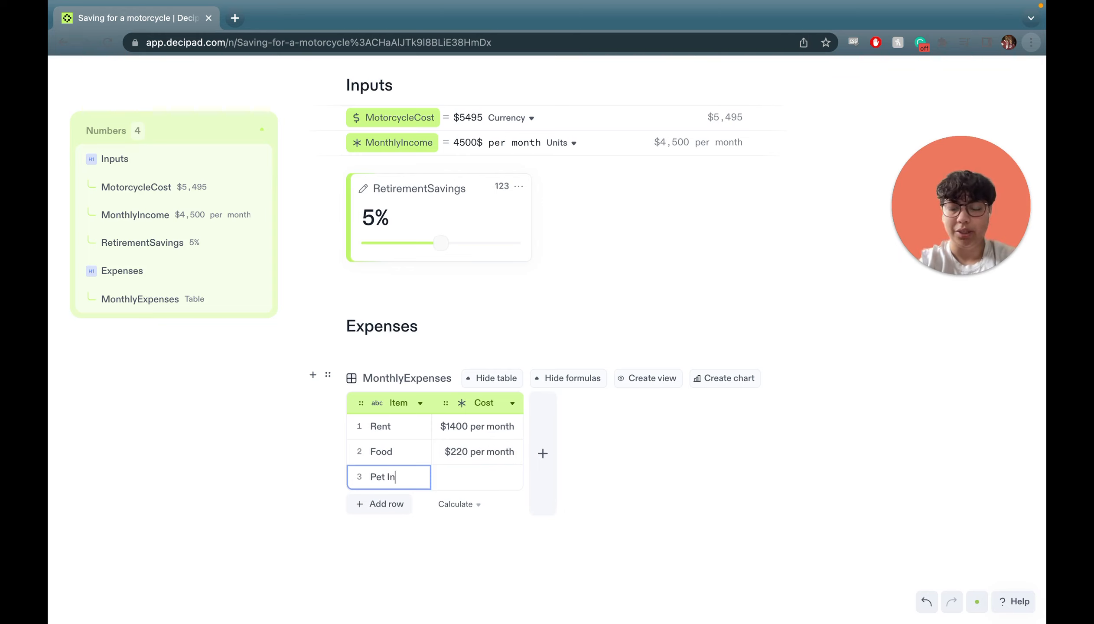
text(surance)
key(Tab)
text($400 per year)
key(Return)
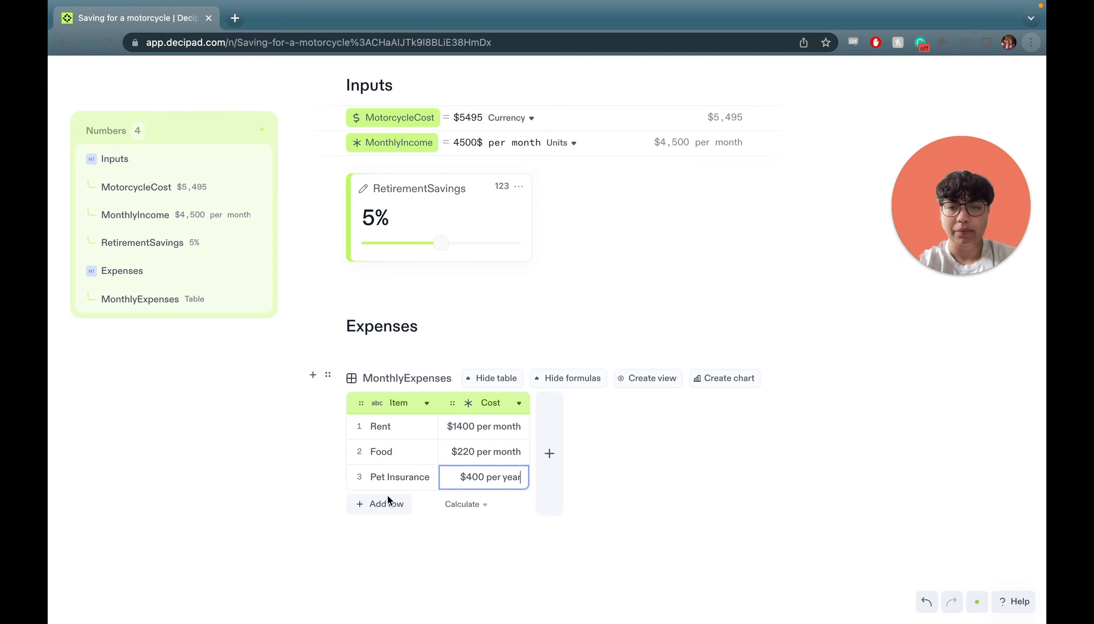
scroll(408, 529, down, 2)
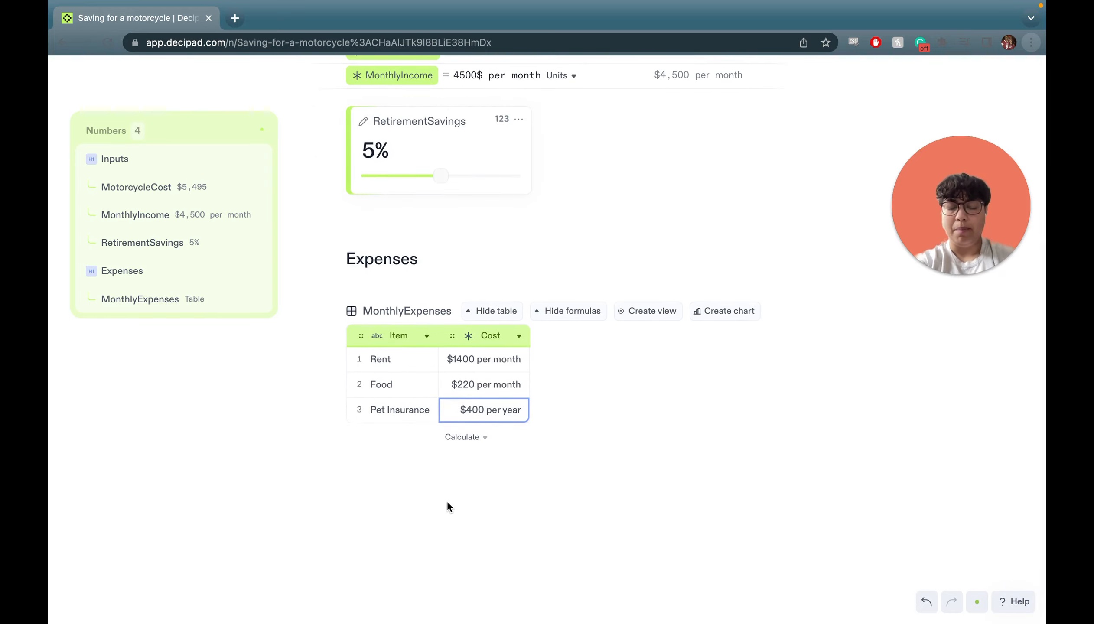
click(483, 440)
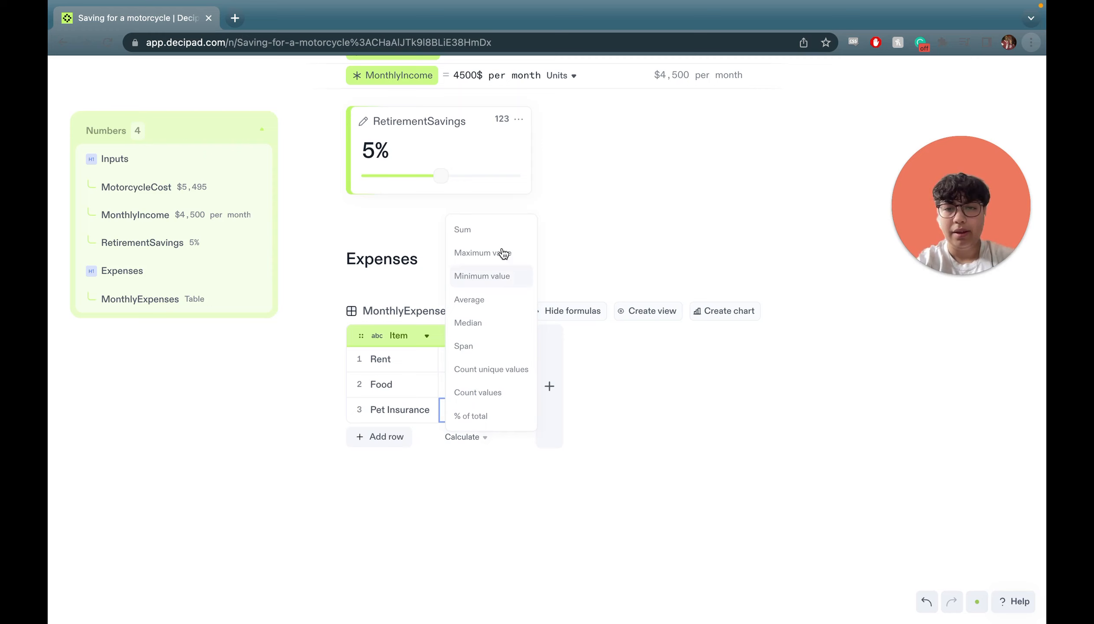
click(500, 227)
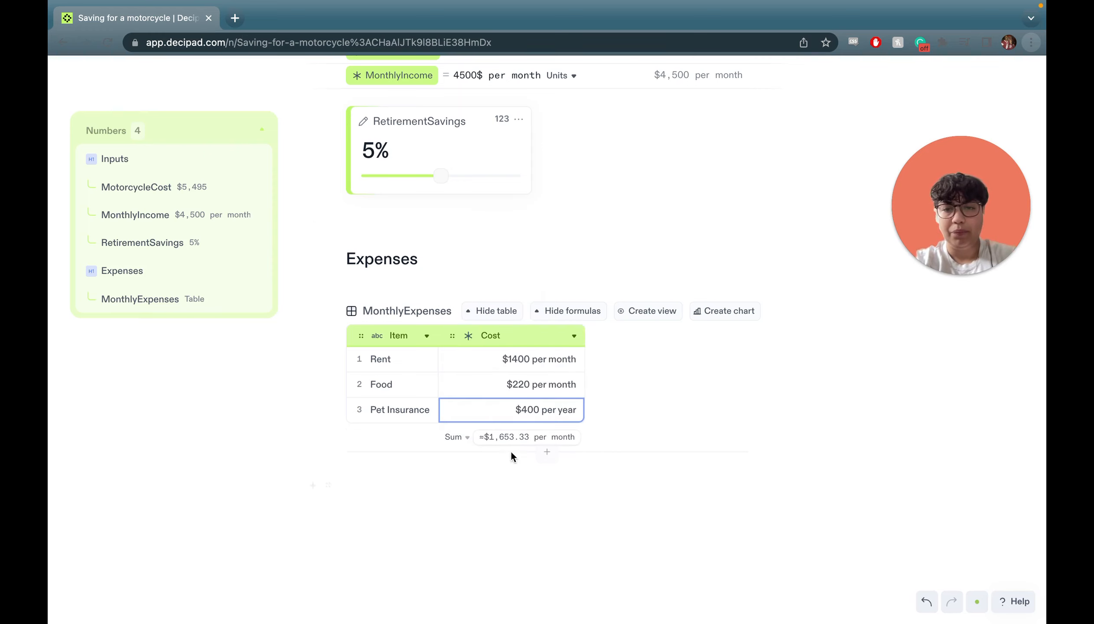
click(503, 501)
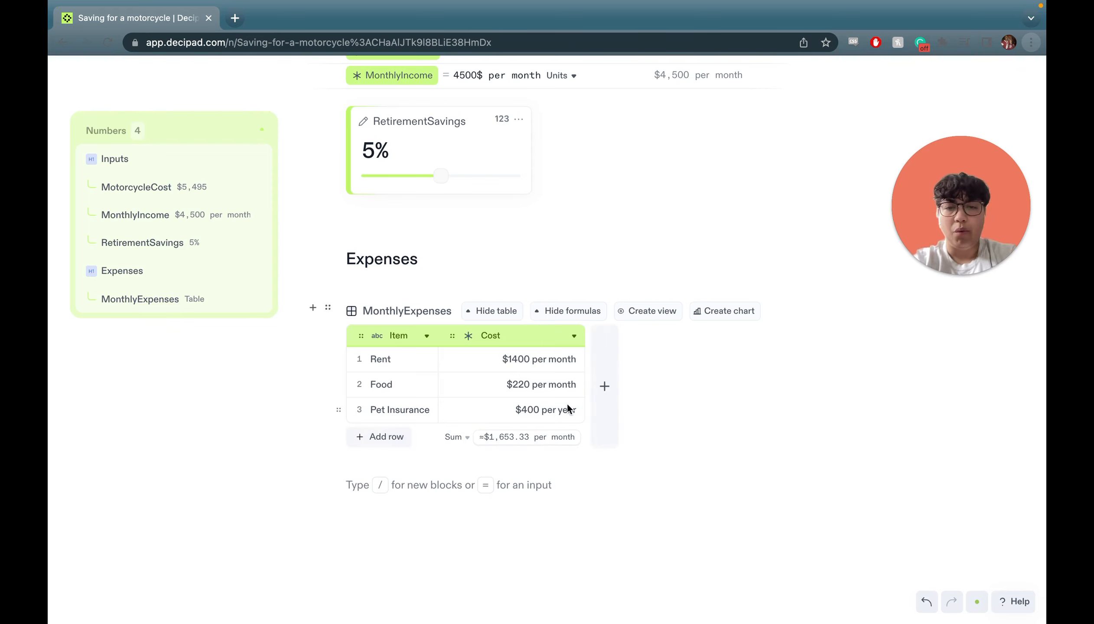
scroll(305, 427, down, 1)
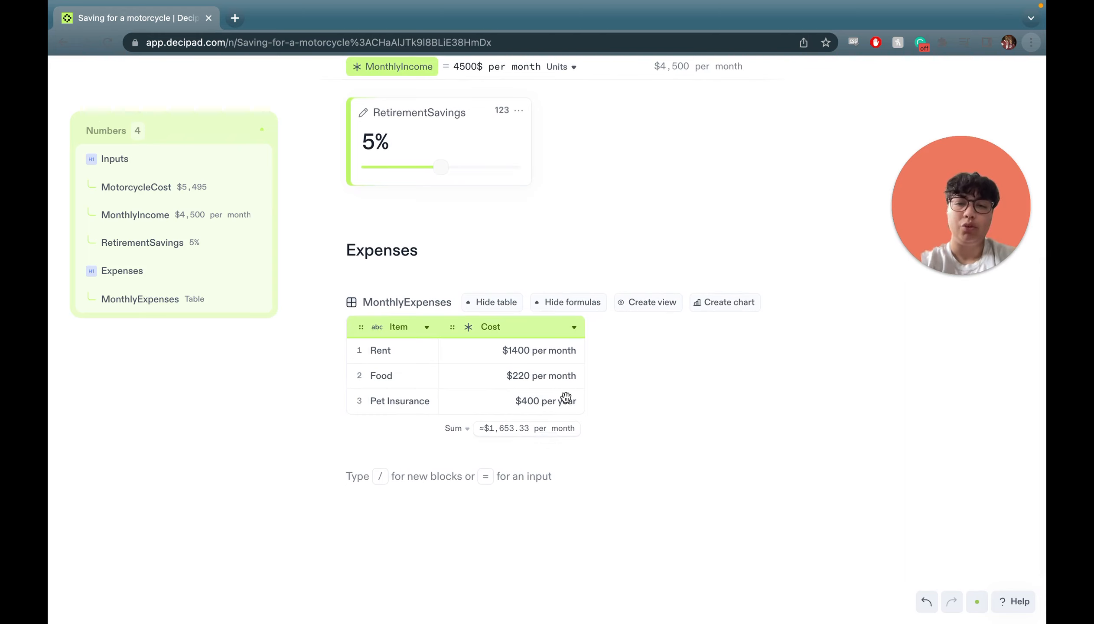
double_click(561, 350)
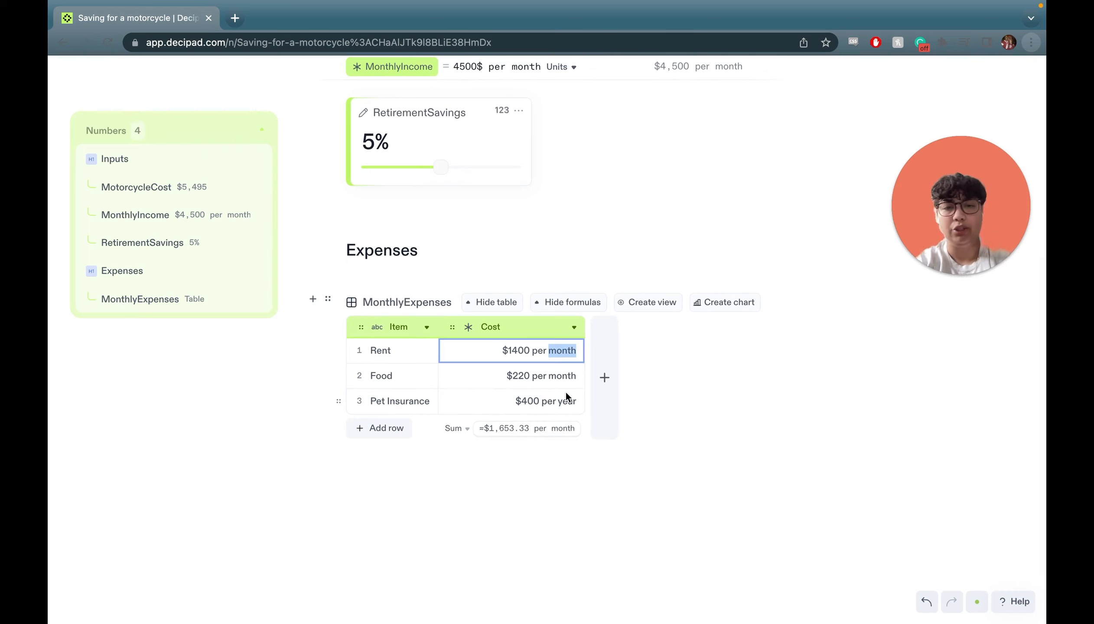
text(year)
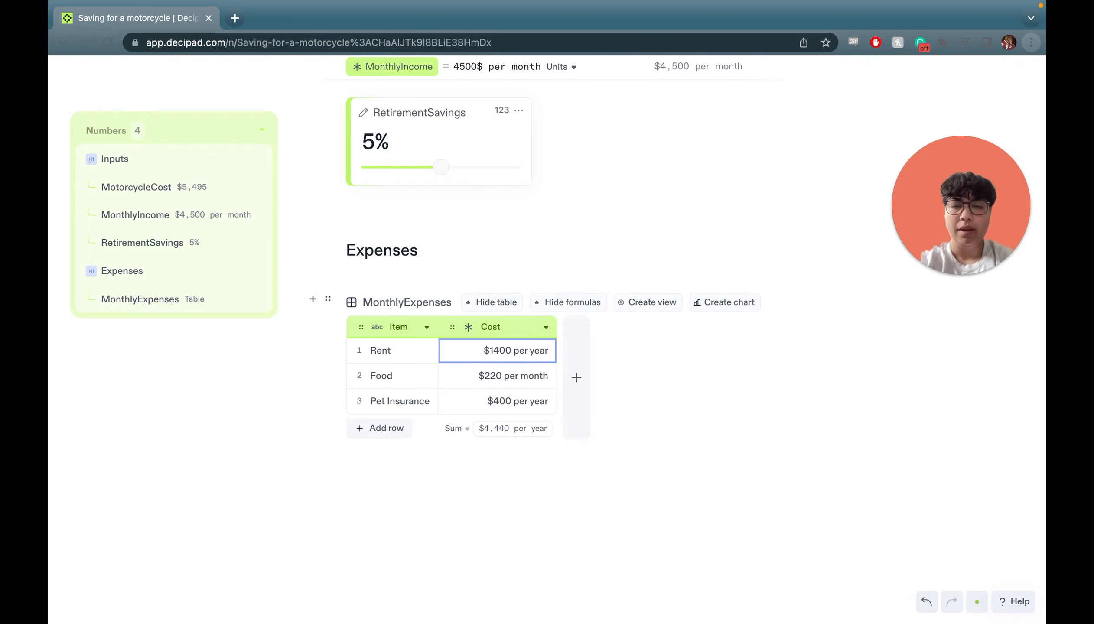
key(BackSpace)
key(BackSpace)
key(BackSpace)
key(BackSpace)
key(BackSpace)
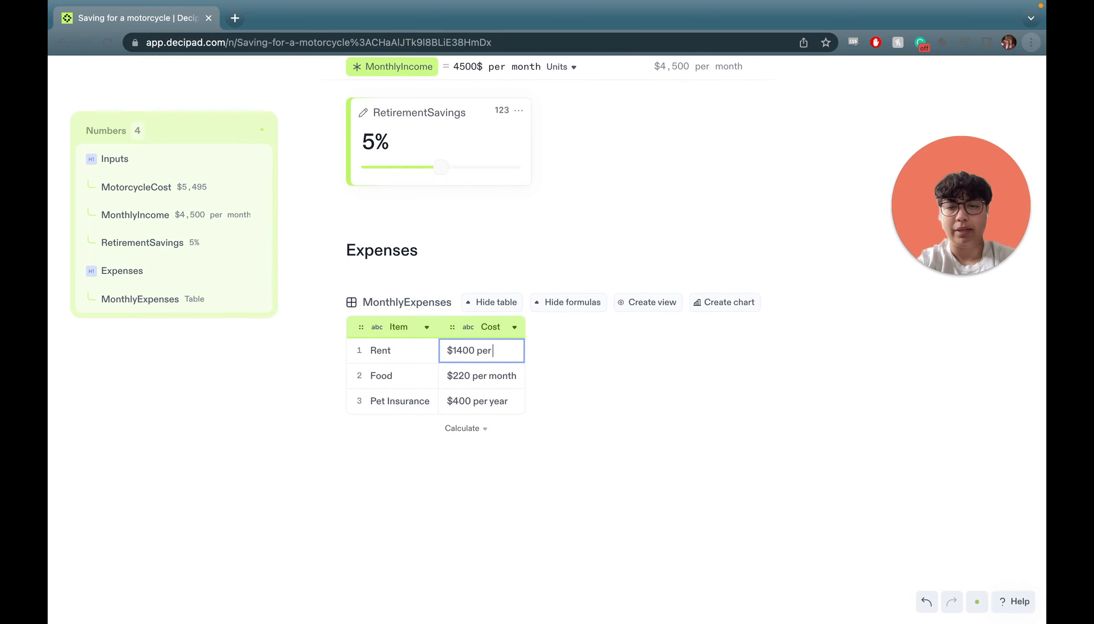
text(month)
key(Return)
click(435, 459)
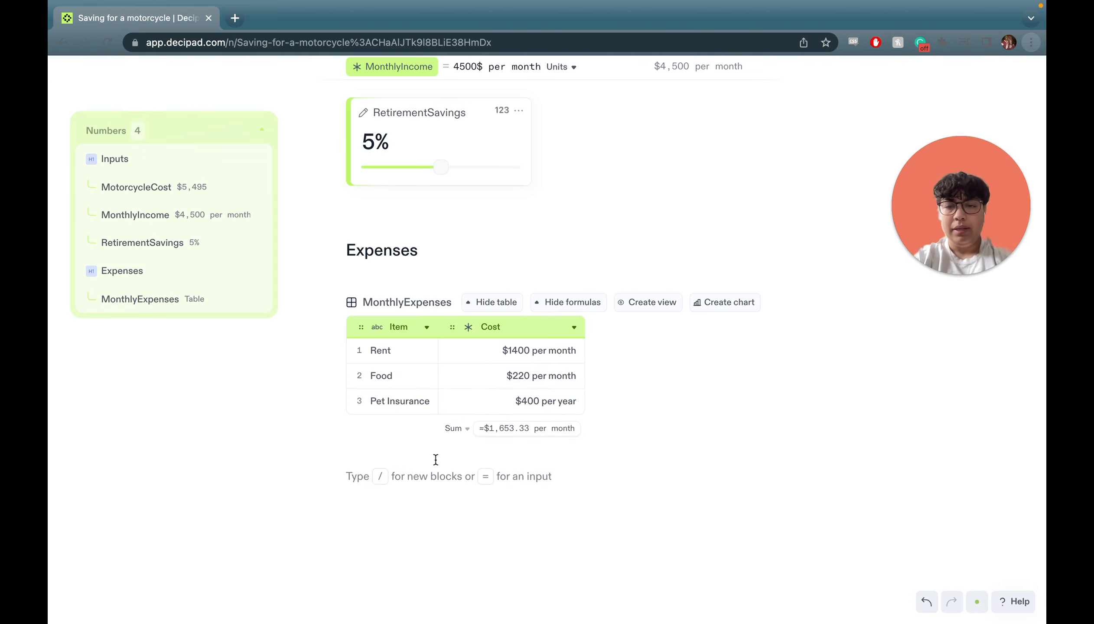
scroll(436, 459, up, 3)
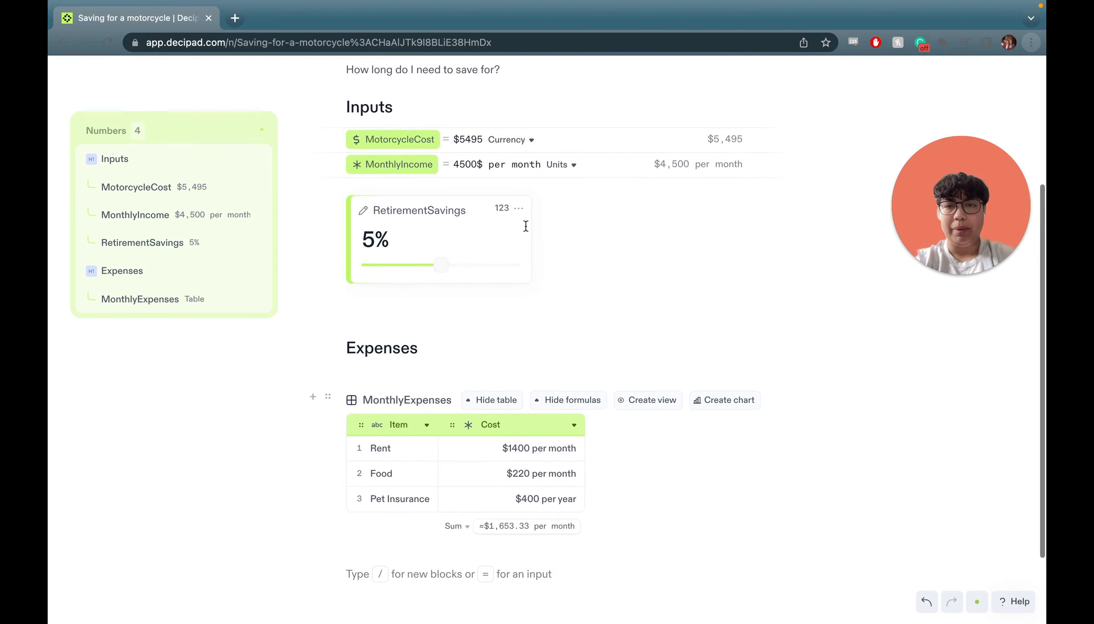
scroll(603, 237, down, 3)
scroll(442, 505, up, 1)
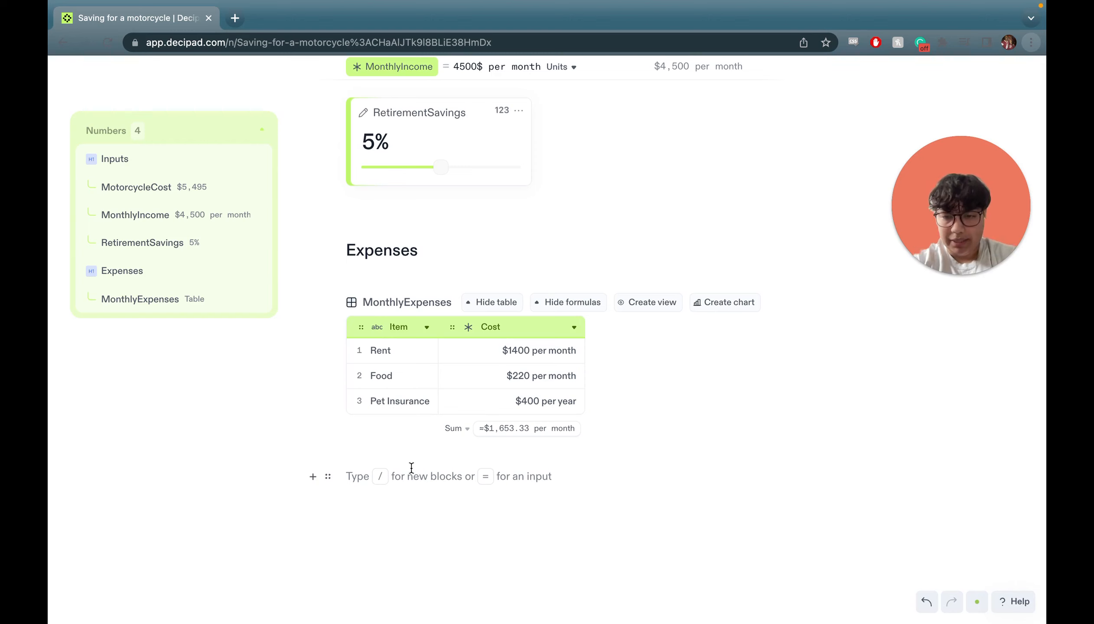
Add a number input named MotoFunds whose formula starts with MonthlyIncome.
text(=)
click(415, 509)
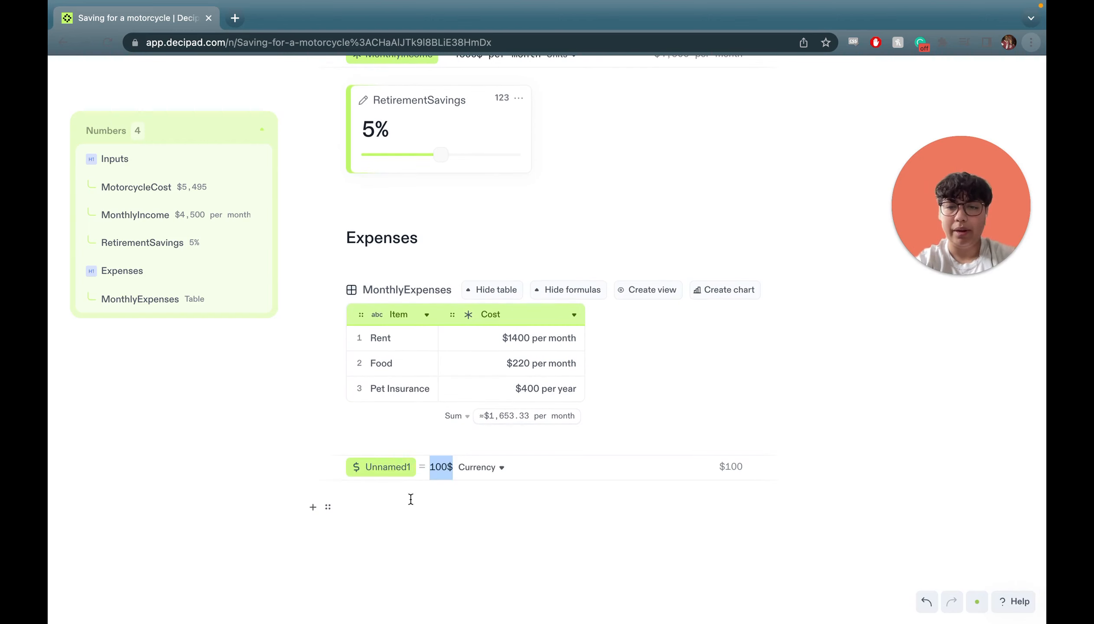
double_click(389, 465)
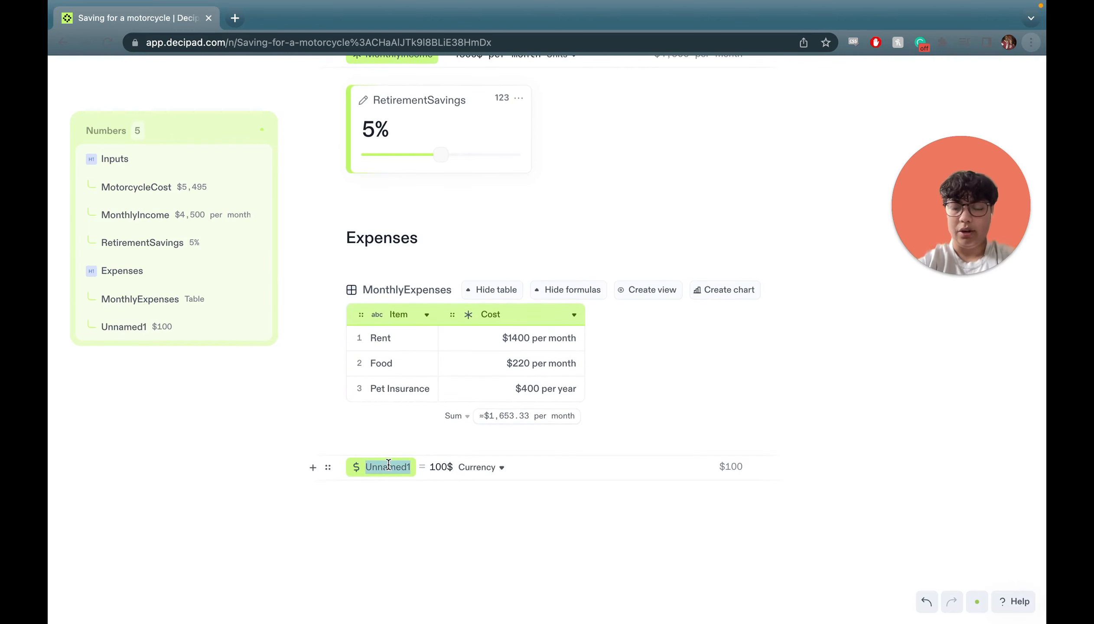
text(MotoFunds)
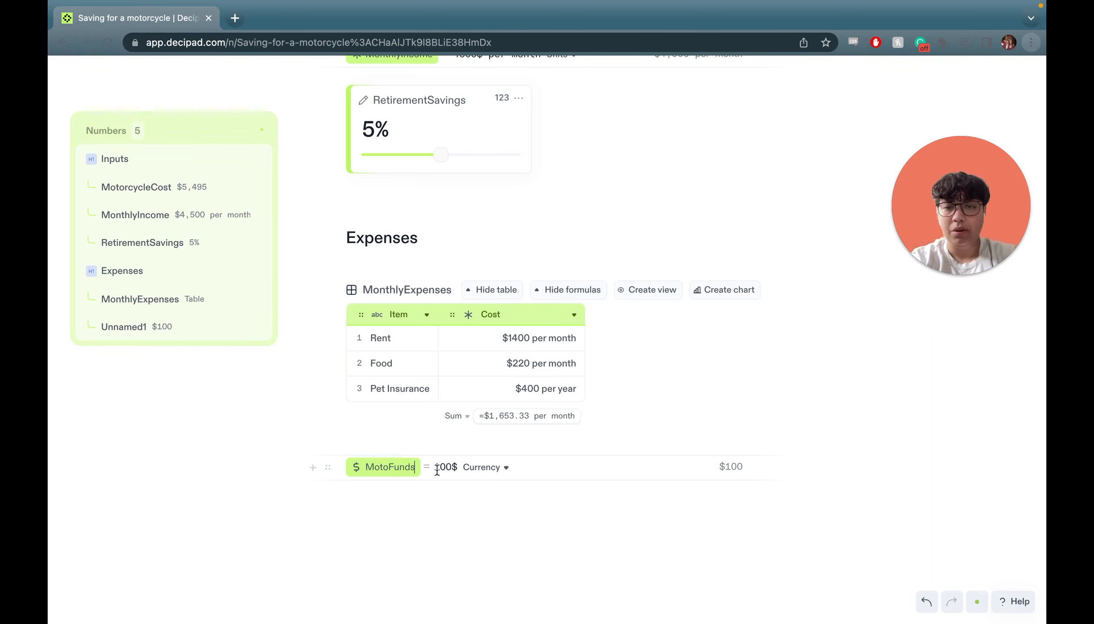
double_click(445, 468)
text(10)
key(BackSpace)
key(BackSpace)
text(Mon)
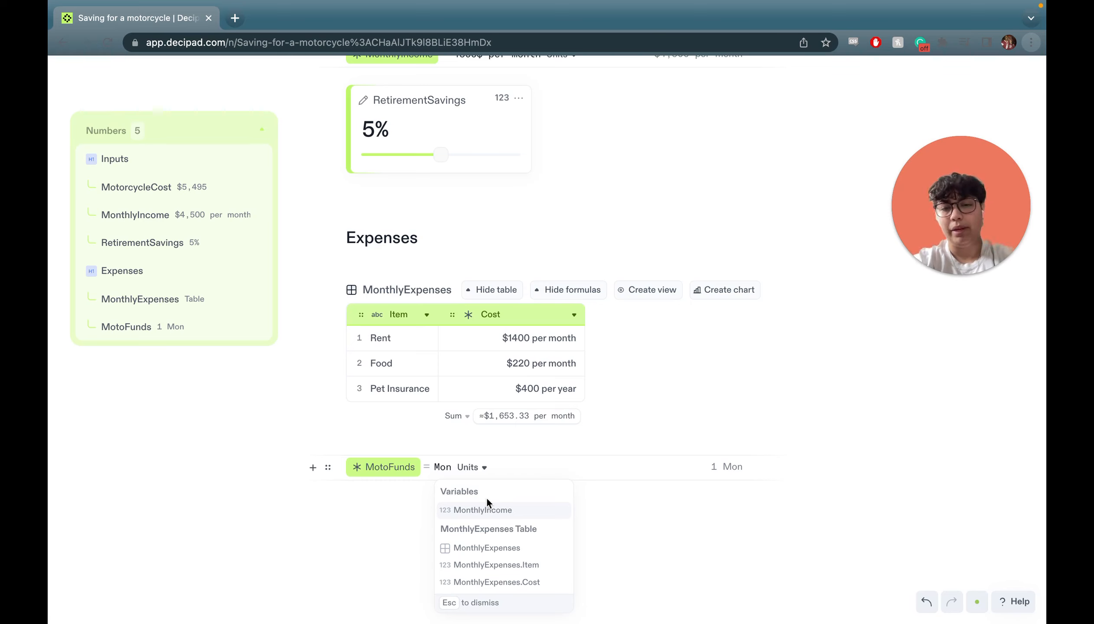
click(507, 511)
Subtract RetirementSavings and the MonthlyExpenses Cost sum in the MotoFunds formula.
scroll(520, 518, down, 1)
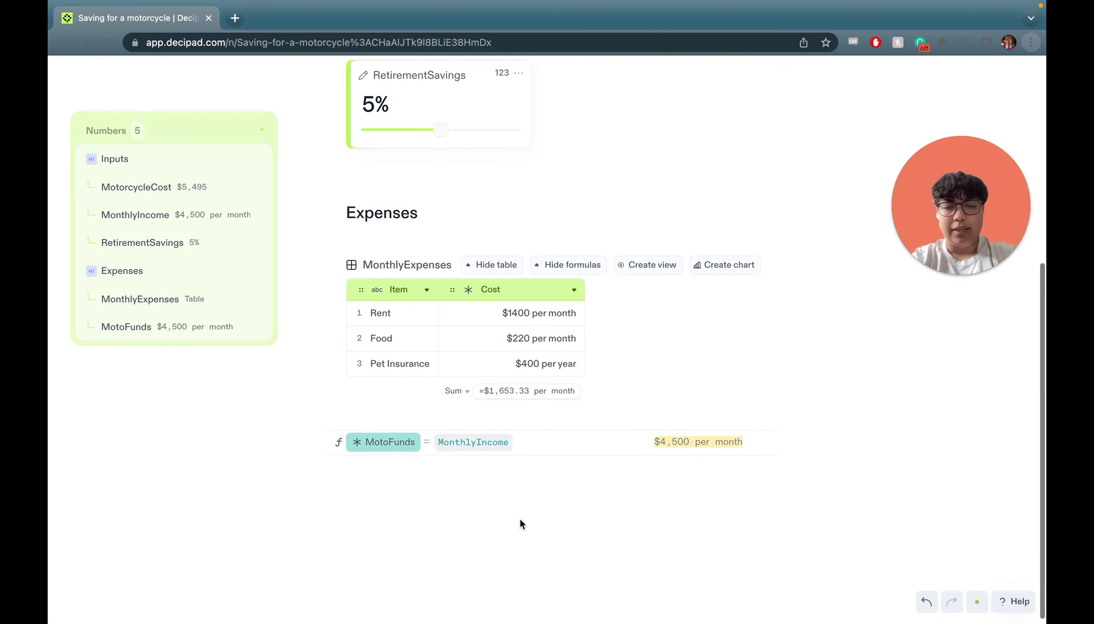
text(-)
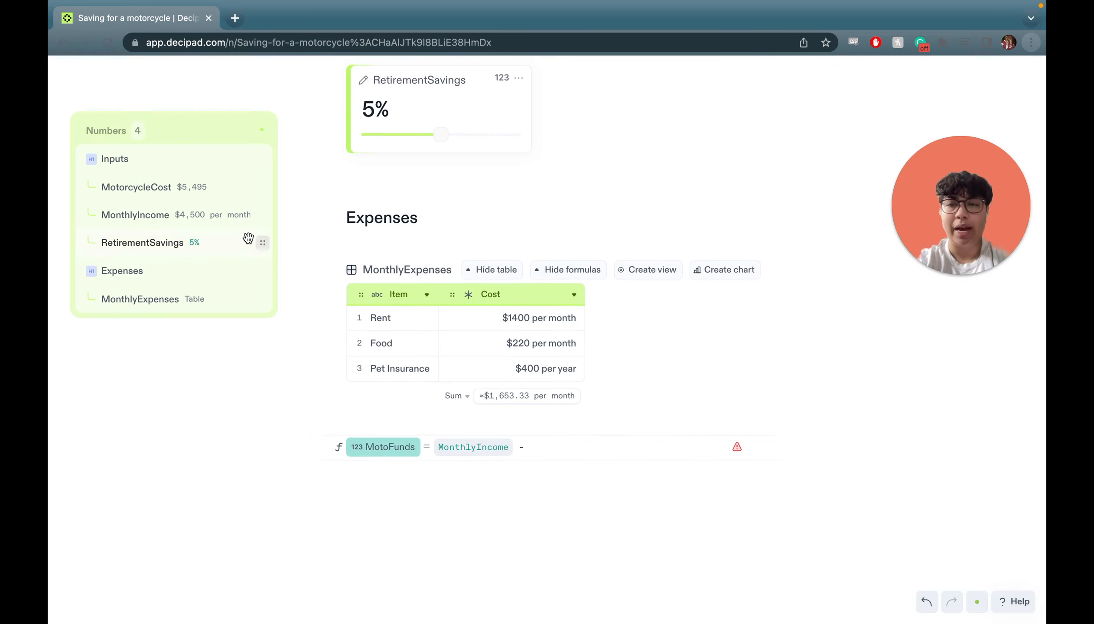
drag(262, 242, 583, 445)
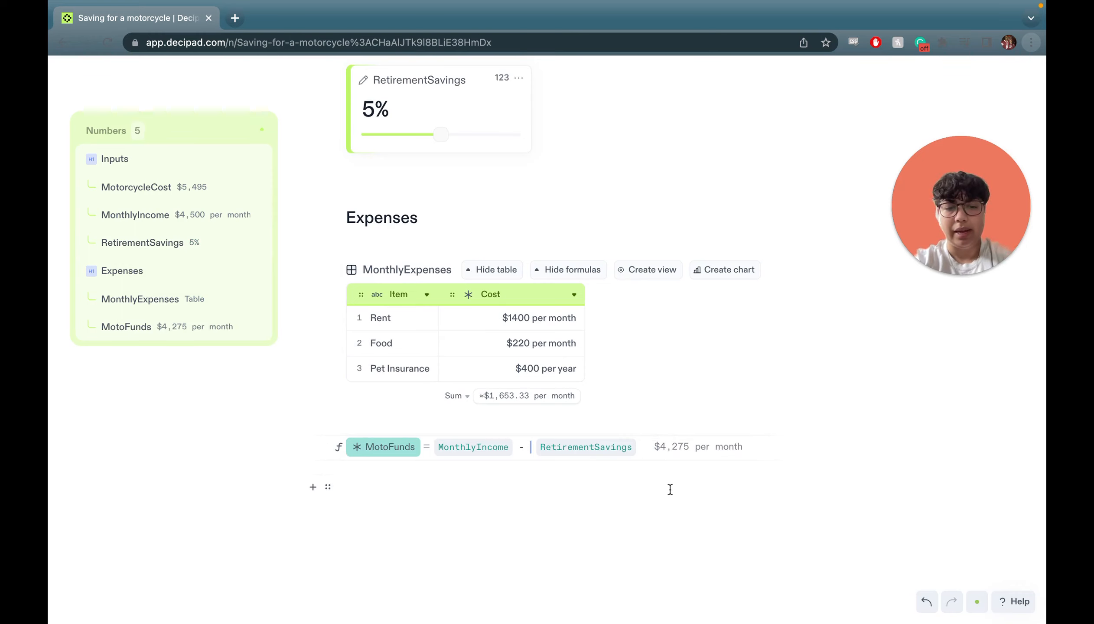
text(-)
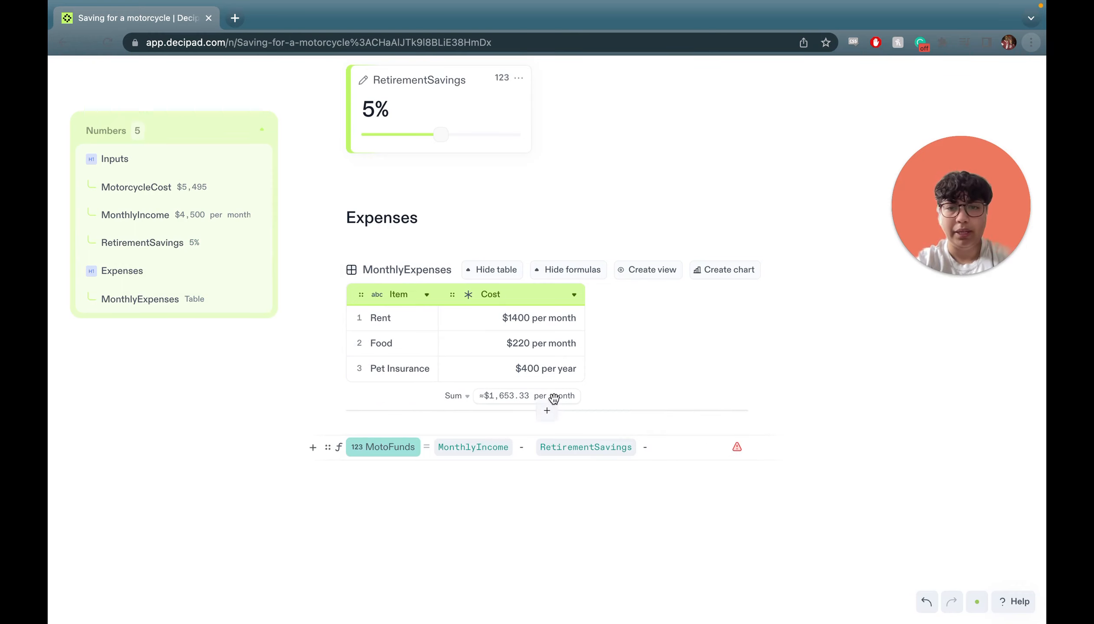
drag(549, 396, 678, 451)
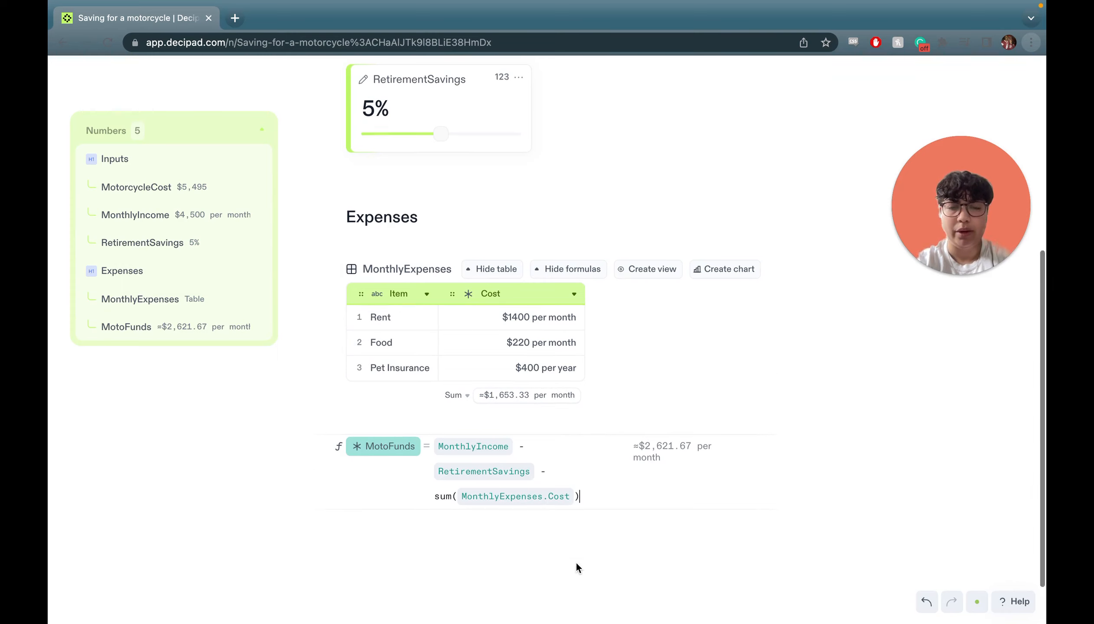
scroll(576, 562, down, 2)
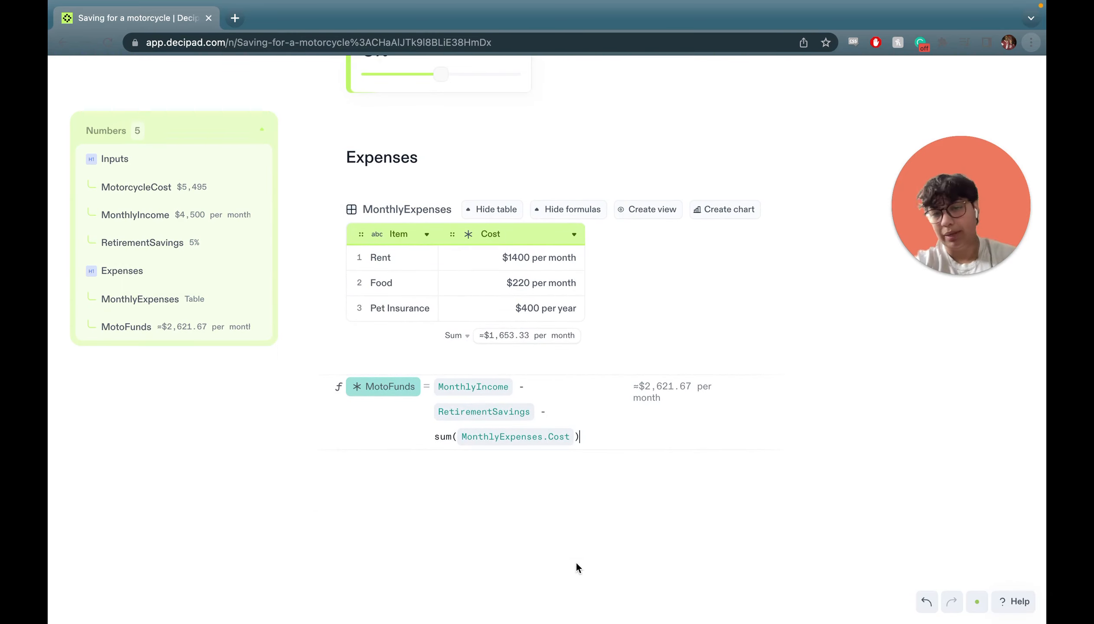
click(435, 476)
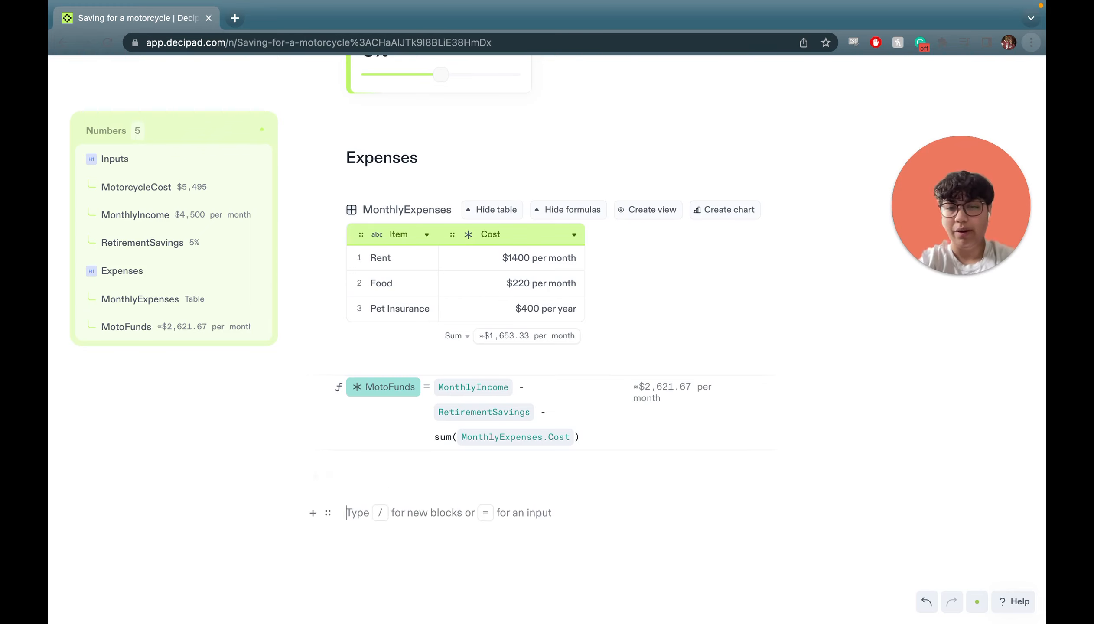
Add a 'Time to purchase' heading with a number input named Months.
text(Time to purchase)
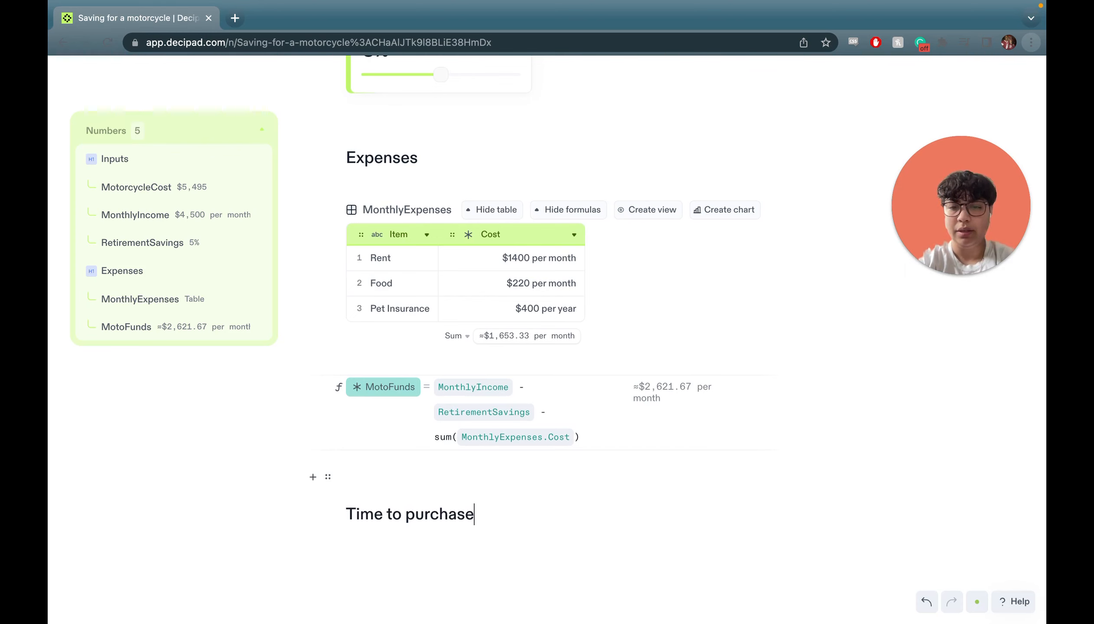
key(Return)
text(/)
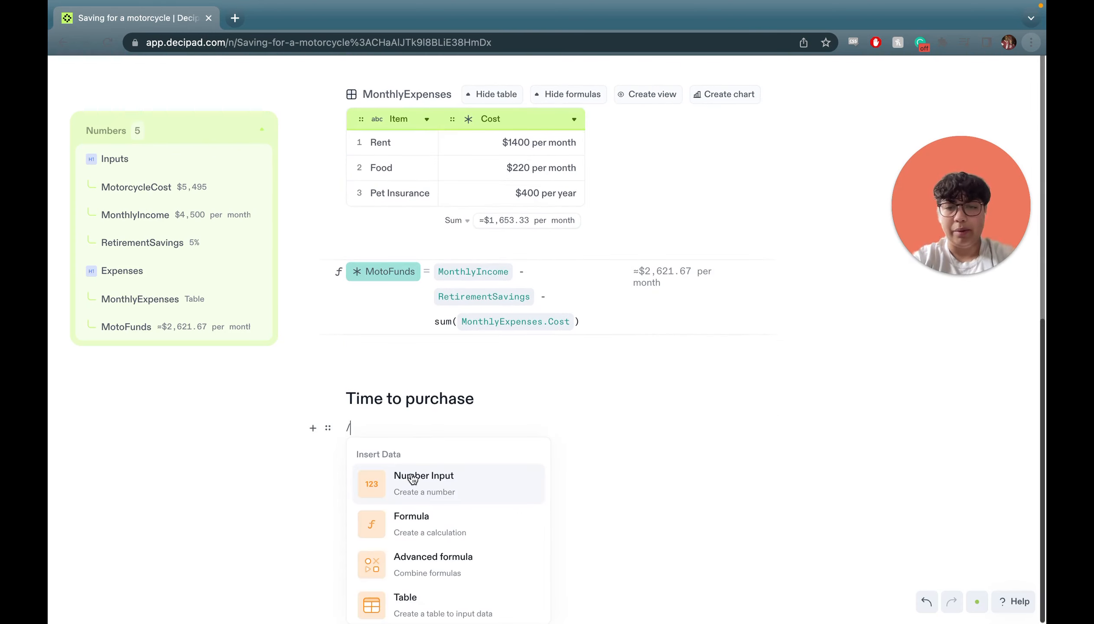
click(410, 478)
double_click(373, 442)
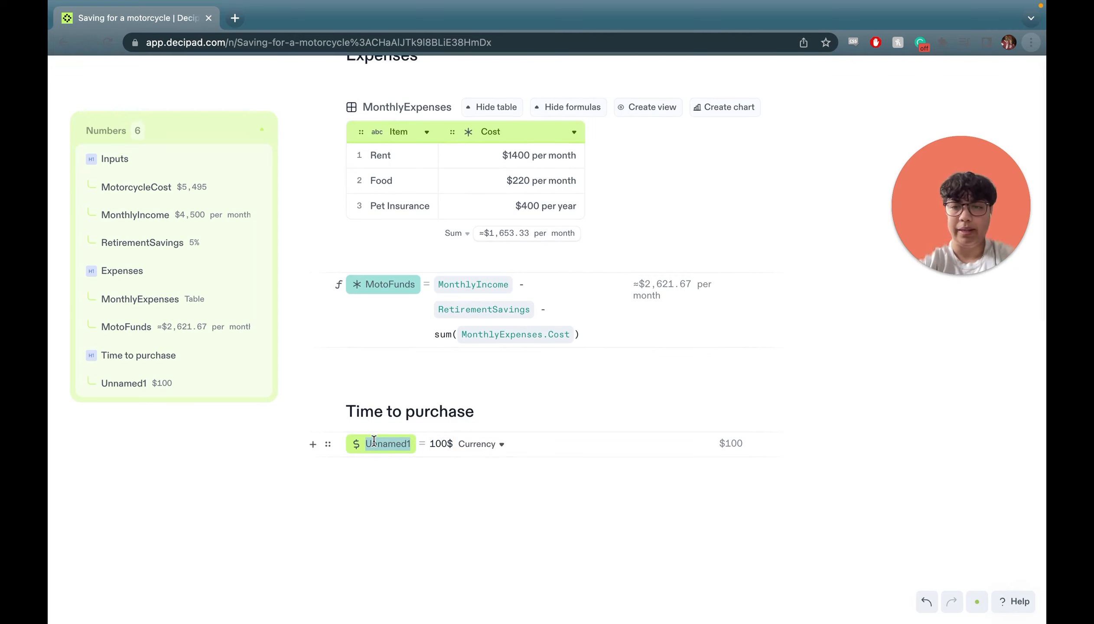
text(Months)
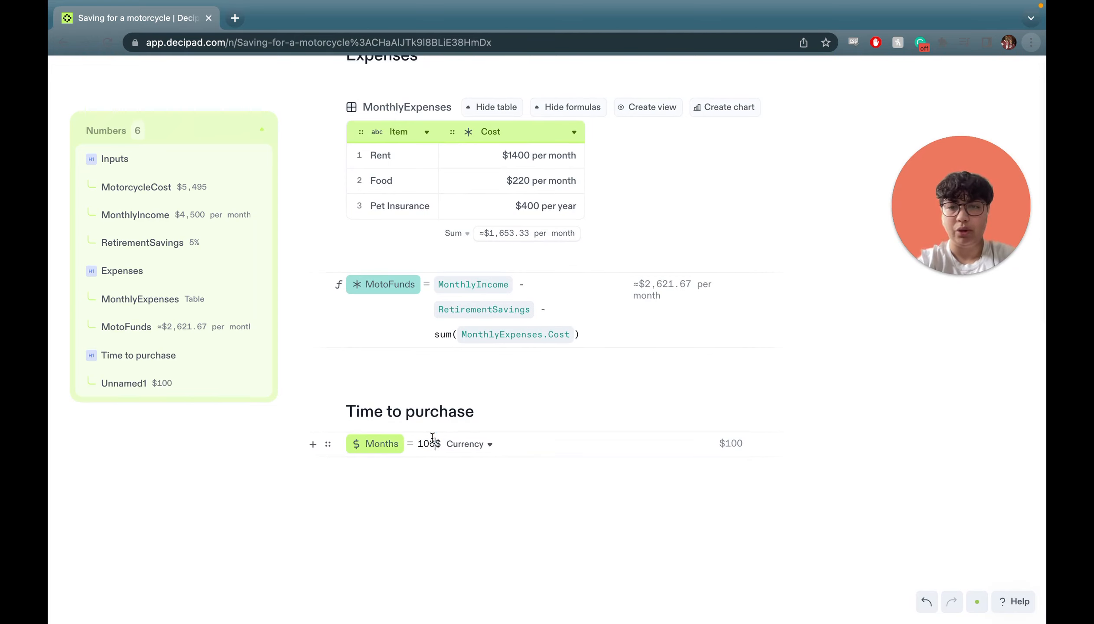
Set Months to MotorcycleCost / MotoFunds, about 2.1 months.
key(BackSpace)
key(BackSpace)
key(BackSpace)
key(BackSpace)
text(Mo)
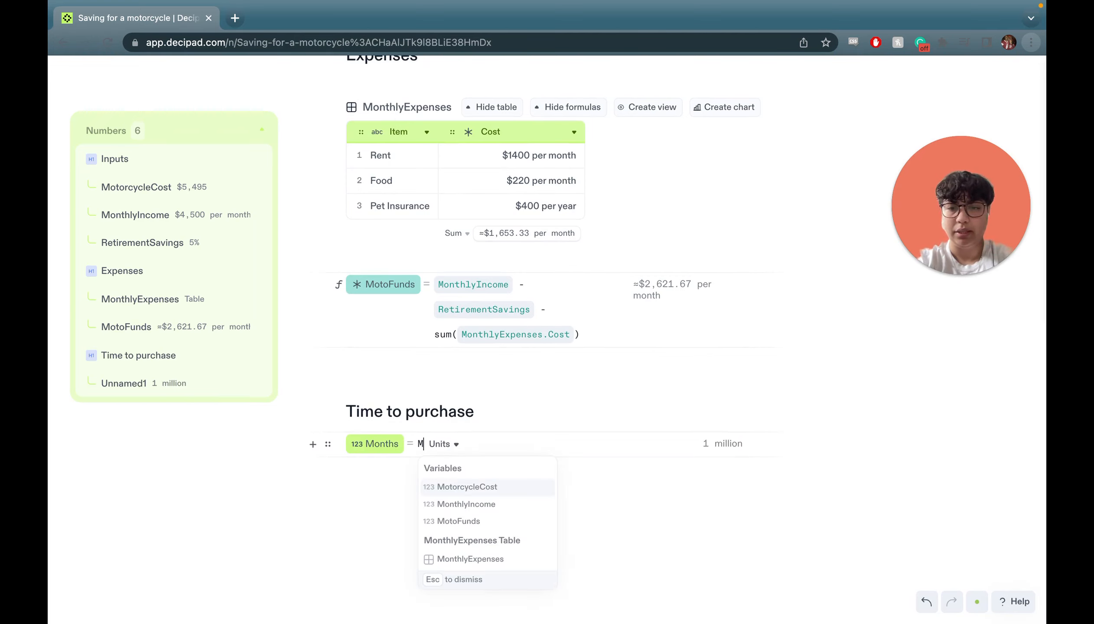
click(493, 523)
text(/ Mo)
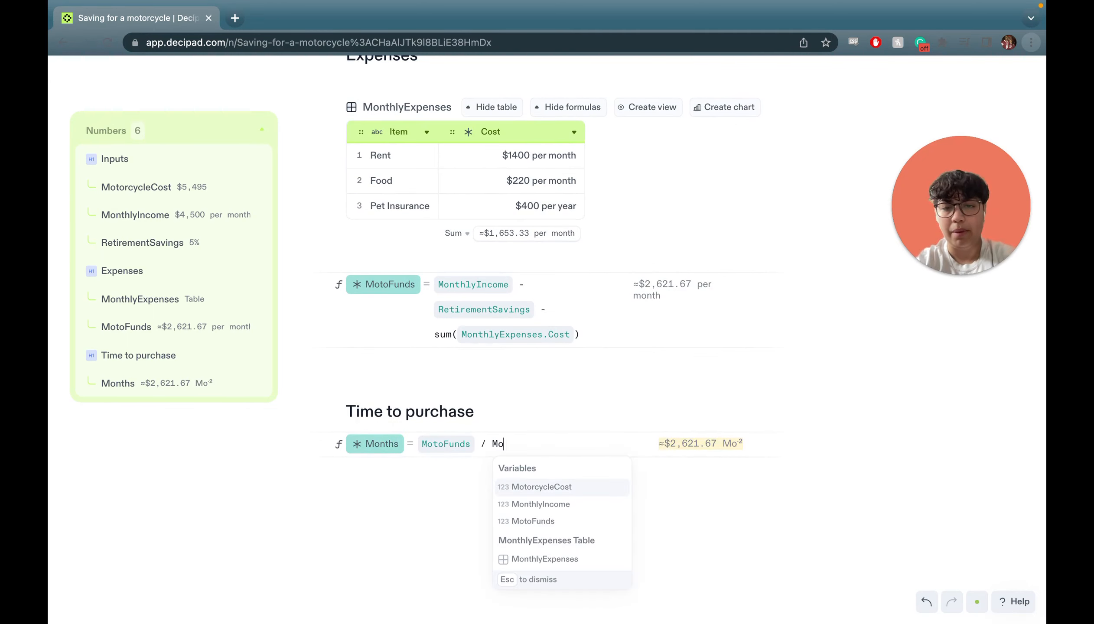
click(549, 485)
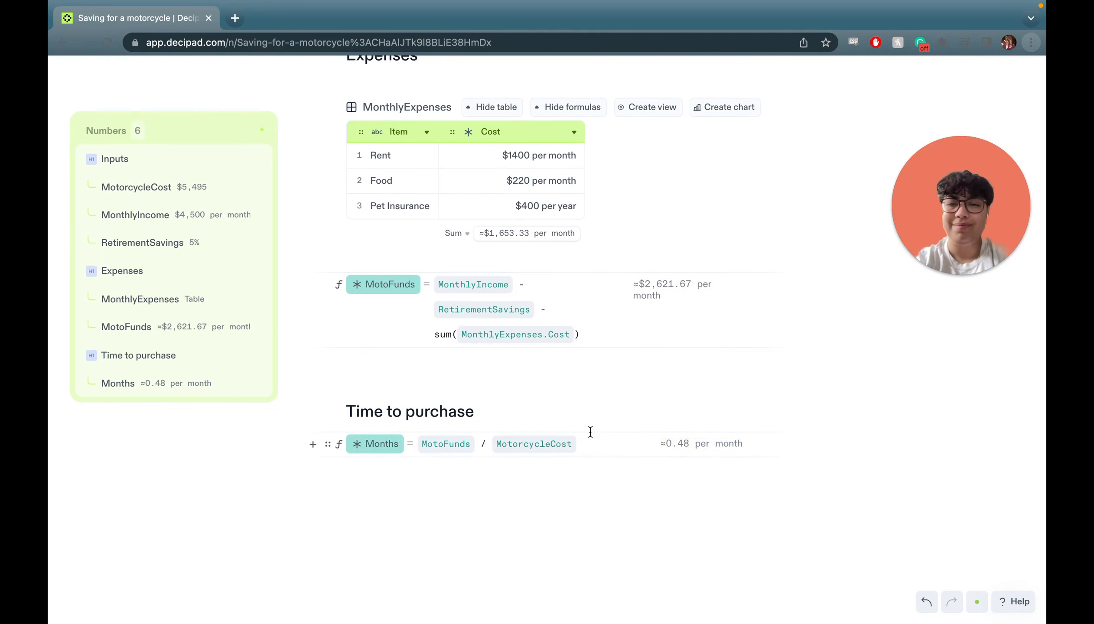
drag(596, 444, 443, 451)
key(BackSpace)
key(BackSpace)
key(BackSpace)
key(BackSpace)
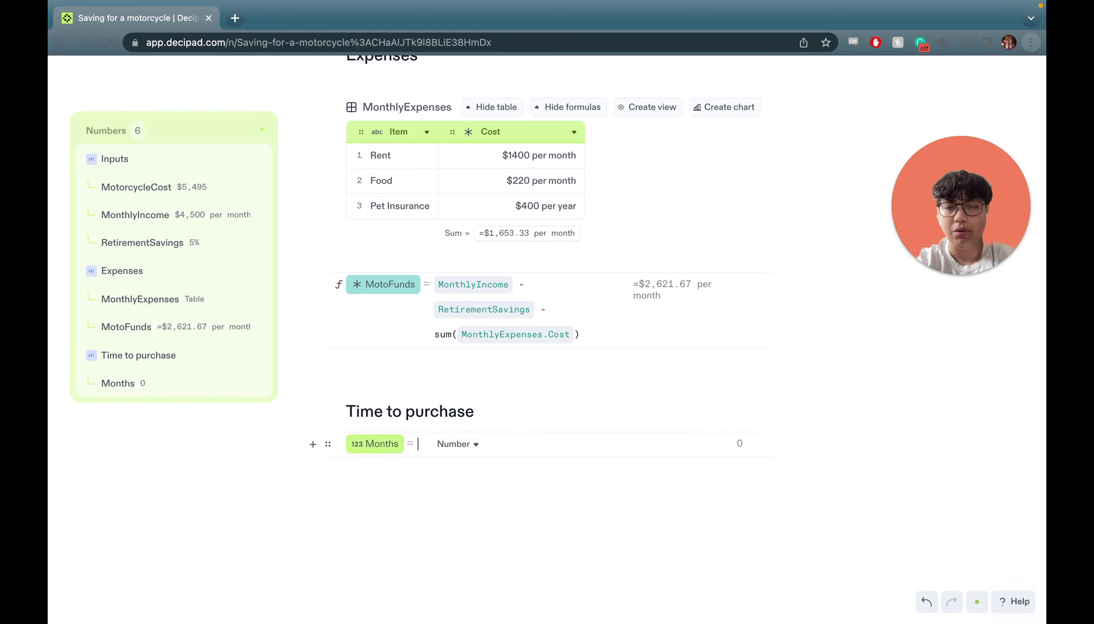
text(Mon)
key(BackSpace)
text(t)
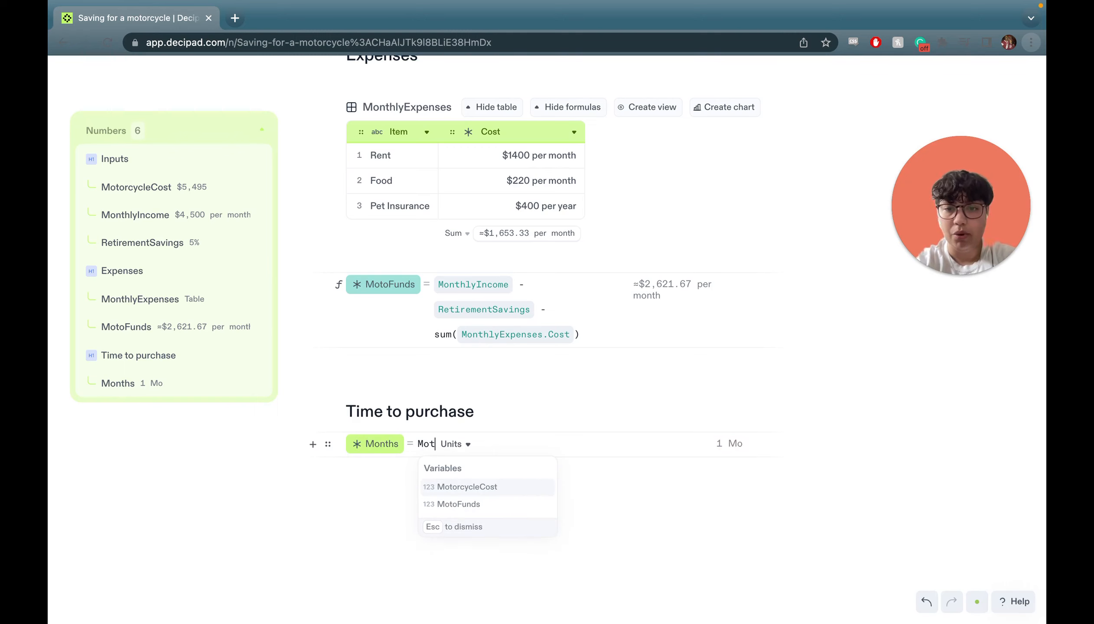
click(485, 487)
text(/ Mo)
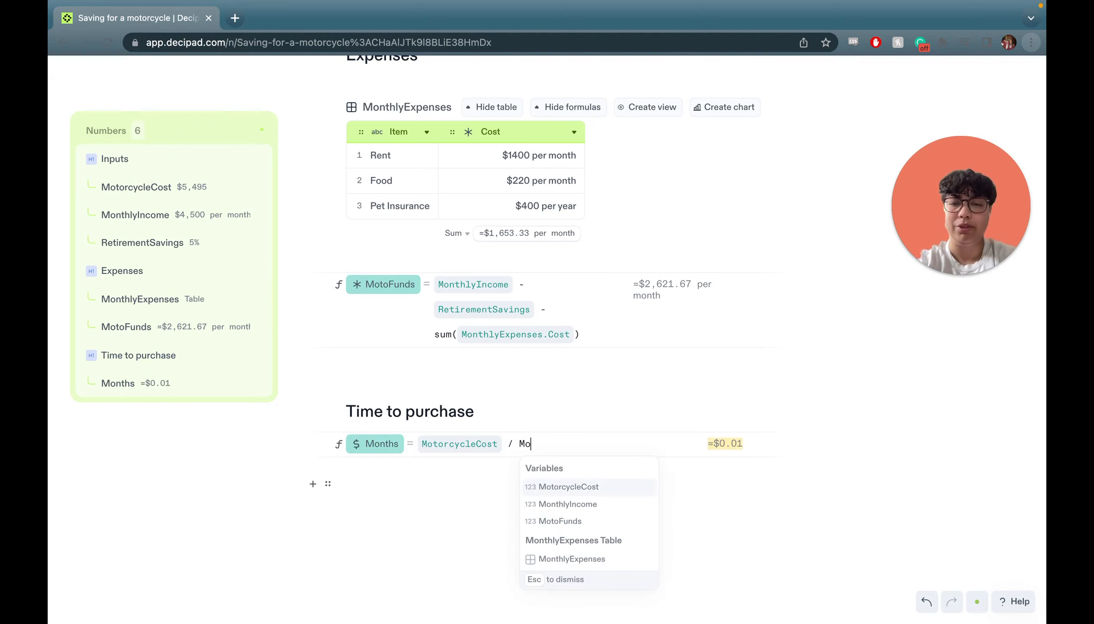
click(569, 521)
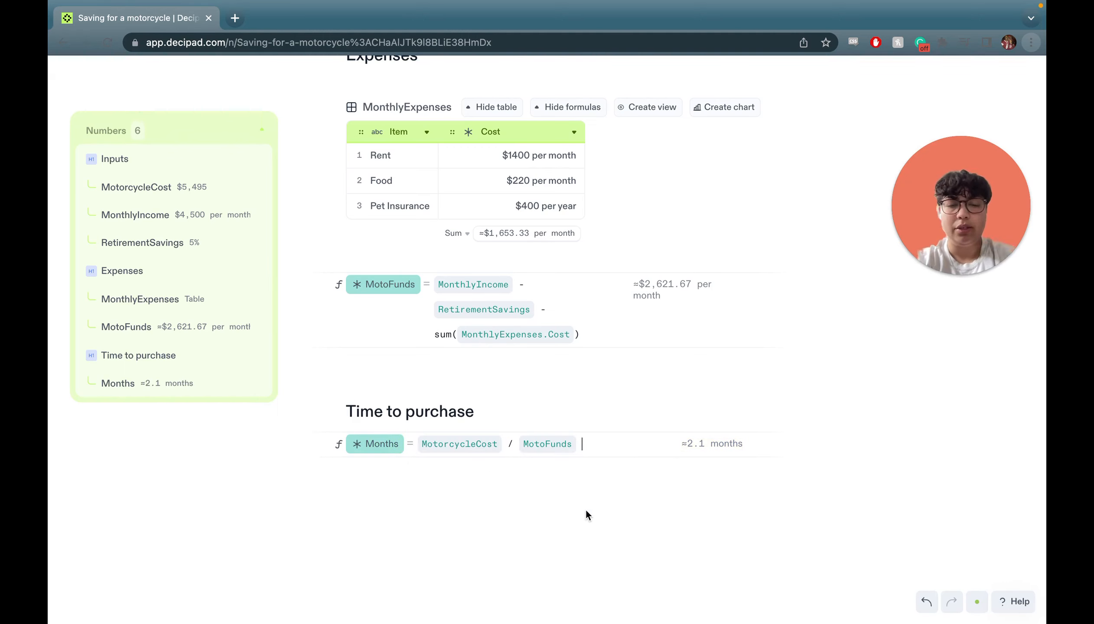
Under the opening question, add 'It looks like I need to save for' followed by the Months result.
scroll(597, 457, up, 8)
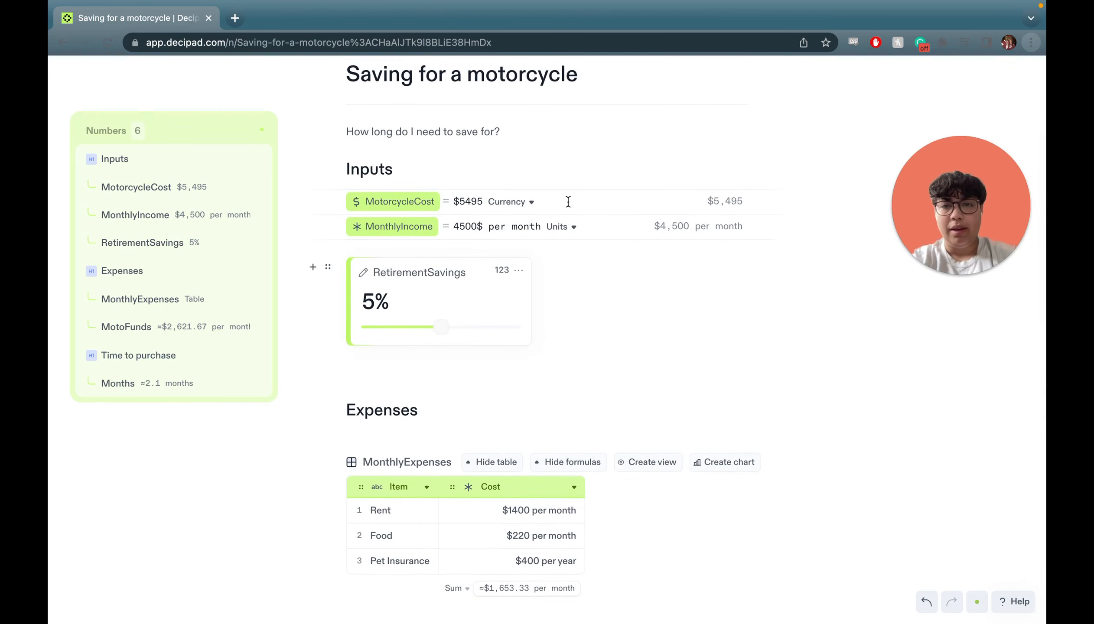
scroll(559, 223, up, 2)
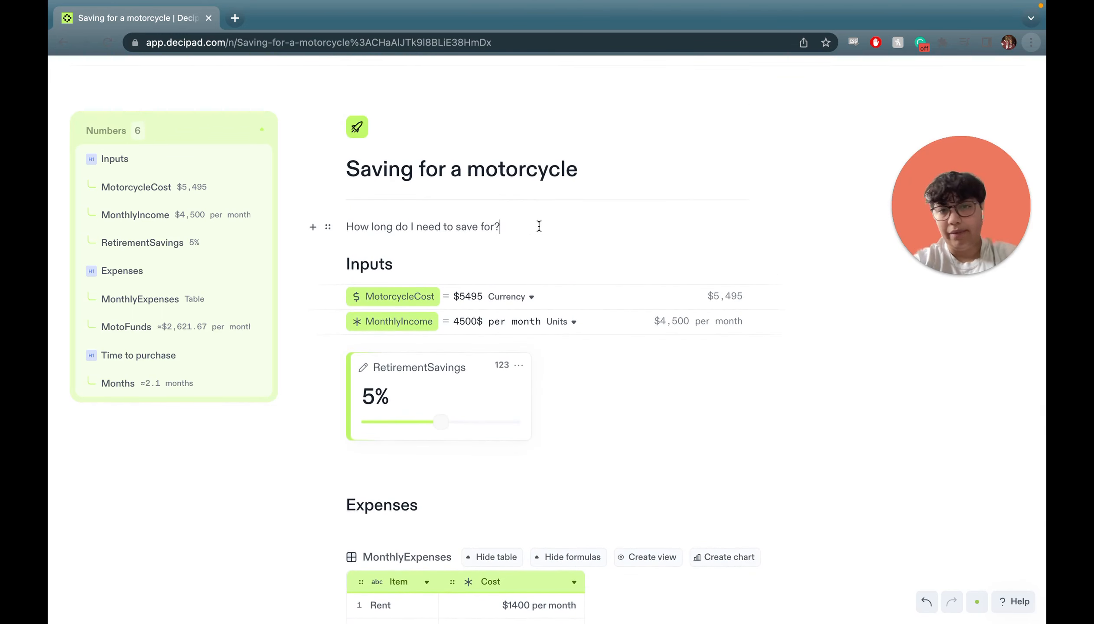
click(518, 226)
key(Return)
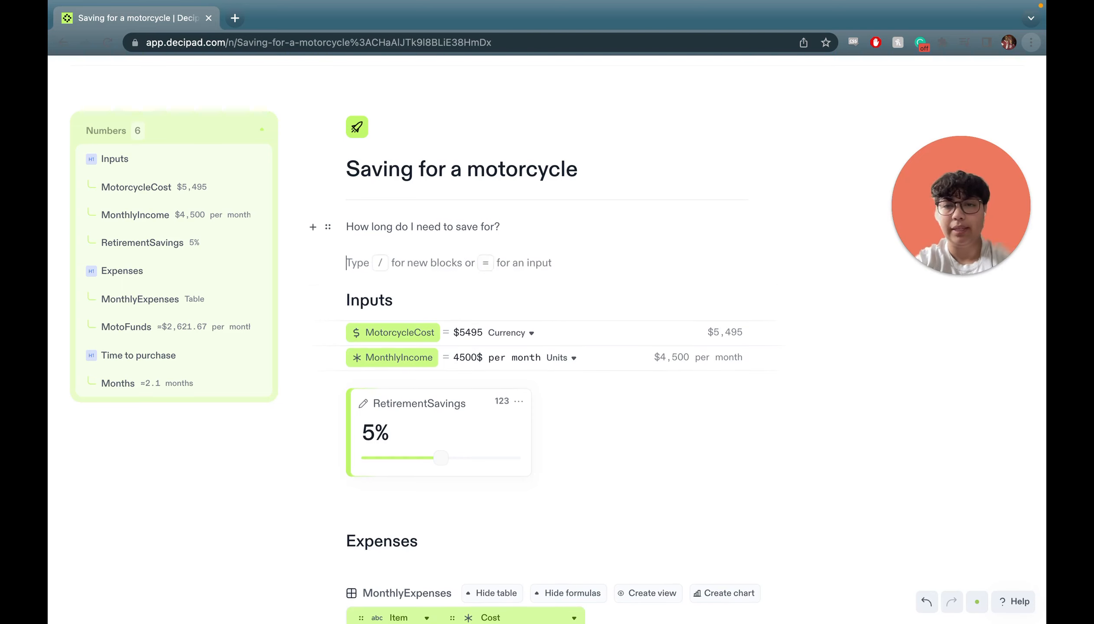
text(It looks like I need)
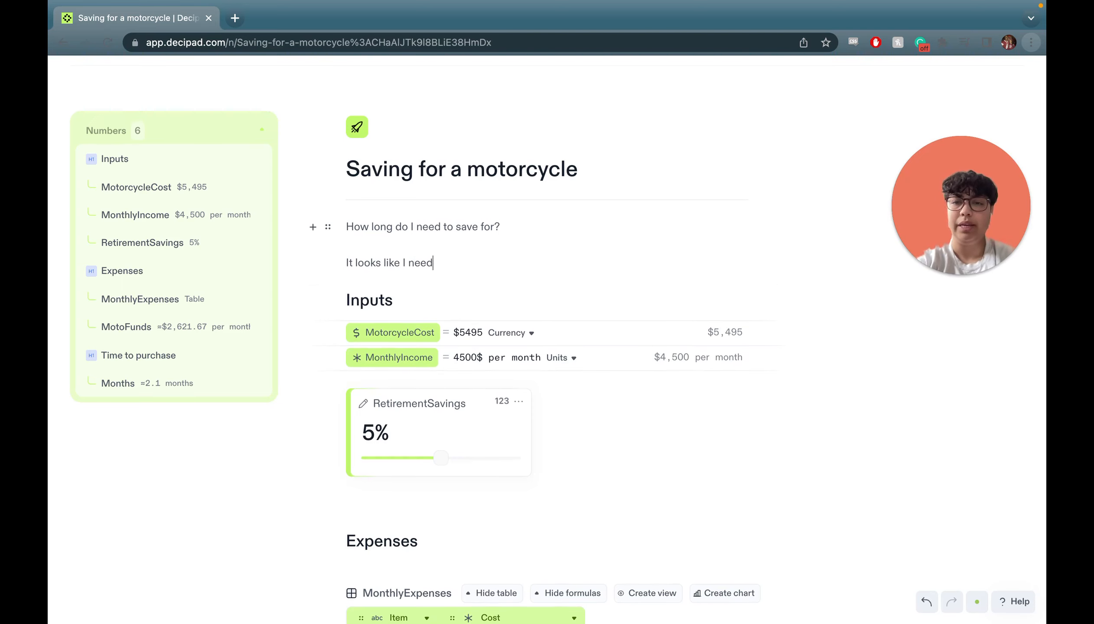
text( to save for)
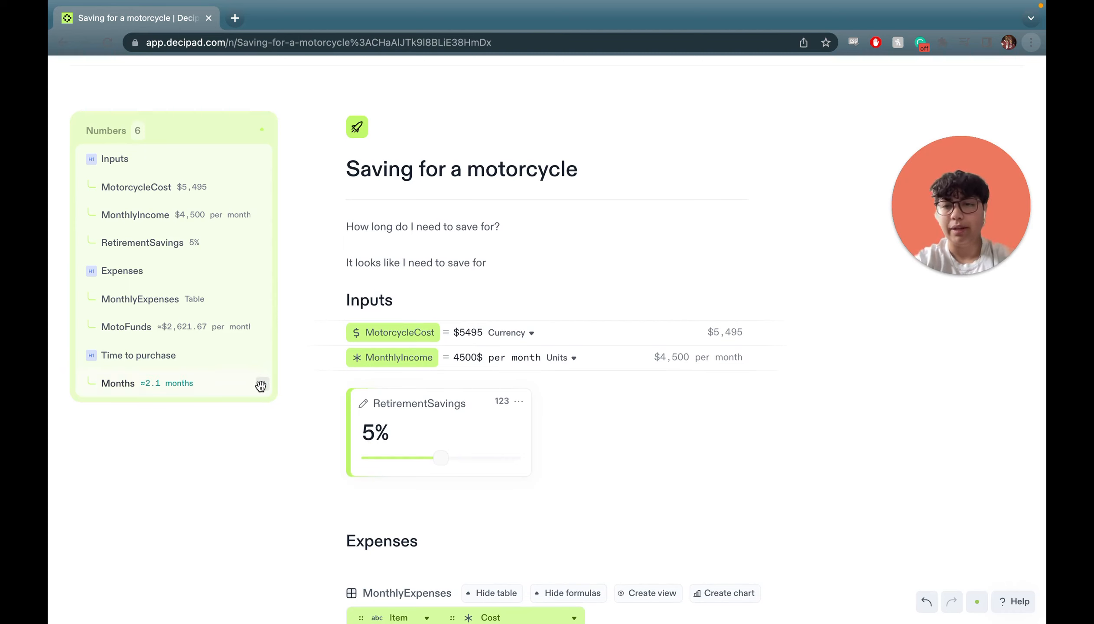
drag(263, 384, 554, 259)
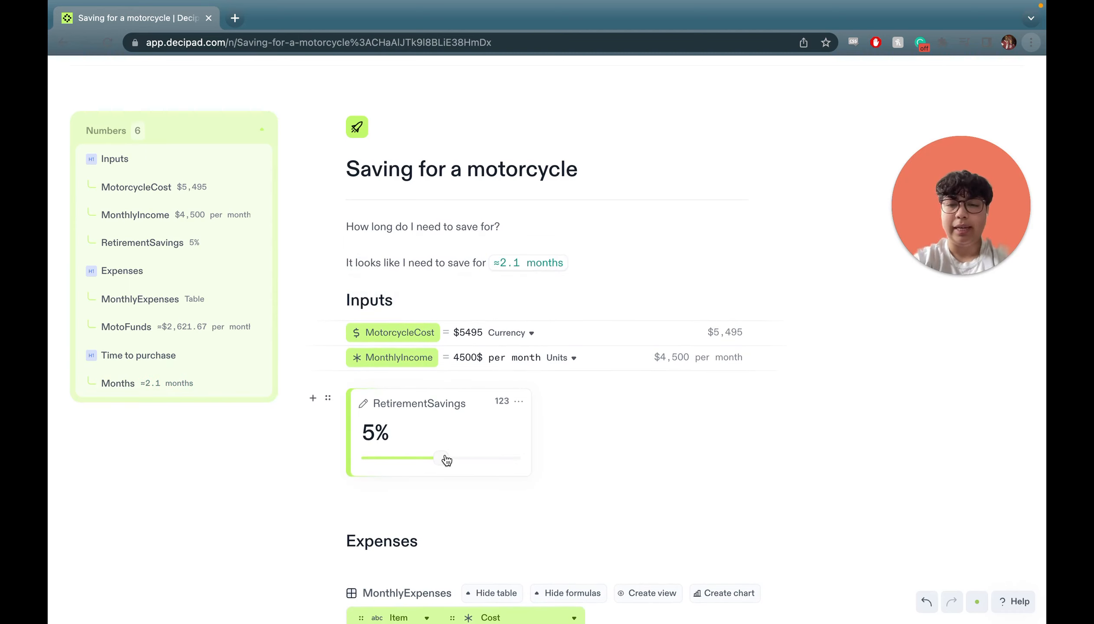
drag(447, 460, 526, 461)
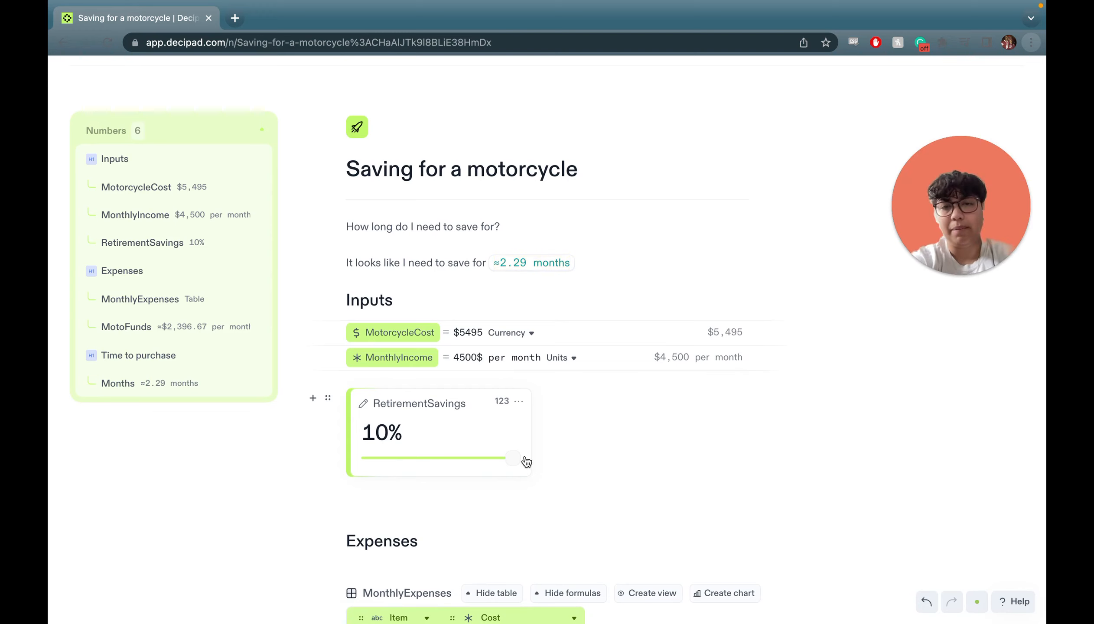
mouse_move(526, 461)
mouse_down()
mouse_move(346, 463)
mouse_move(535, 463)
mouse_up()
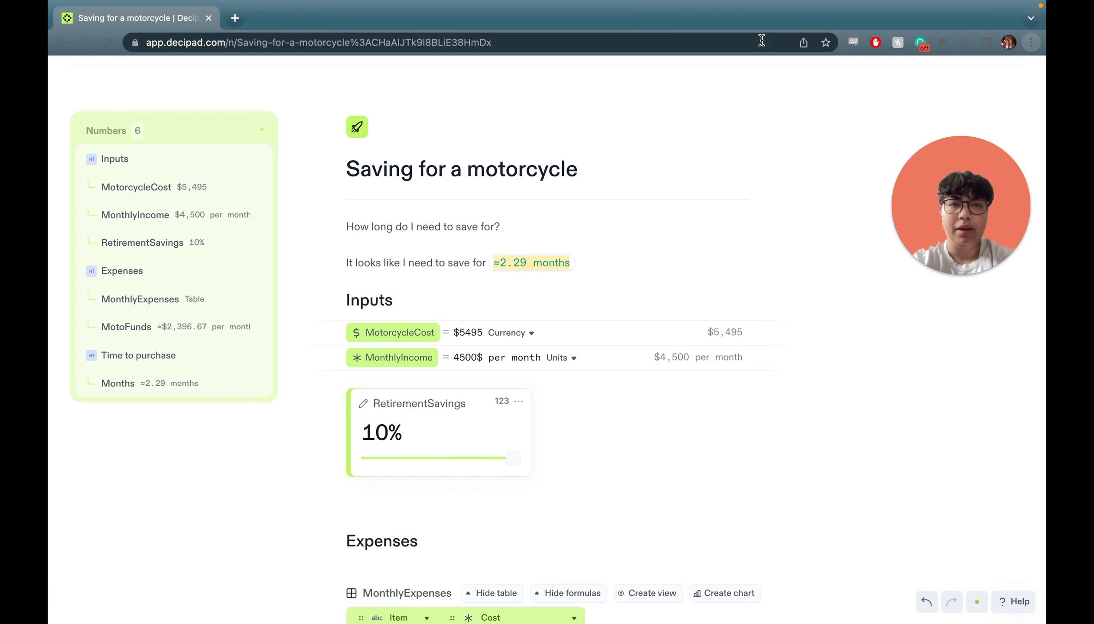
scroll(594, 480, up, 1)
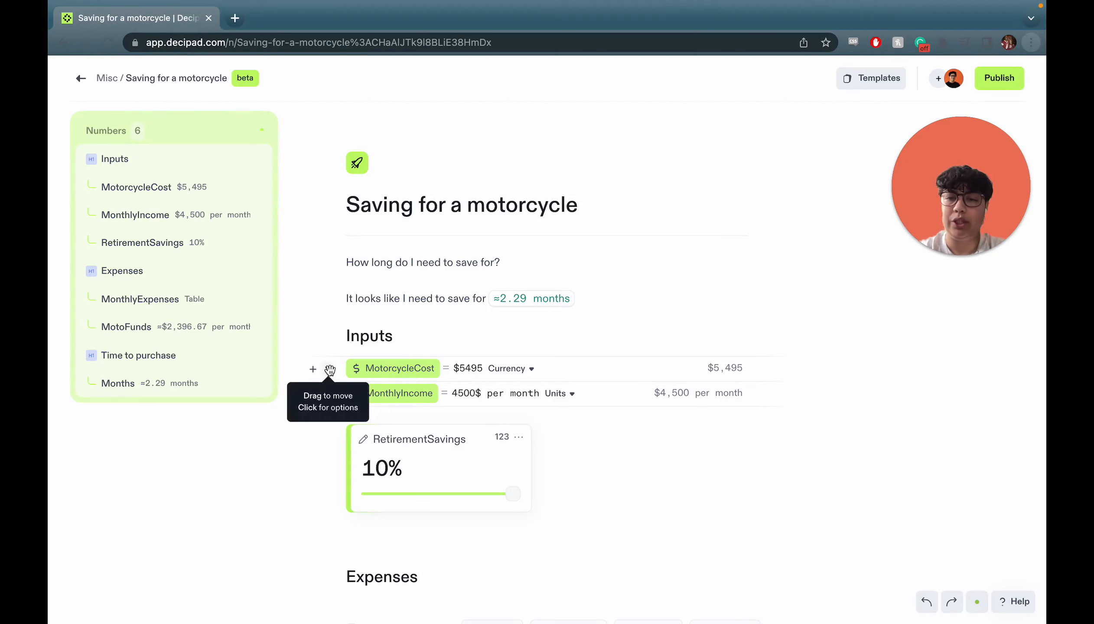
Turn MotorcycleCost and MonthlyIncome into input widgets, with MonthlyIncome beside MotorcycleCost.
click(328, 369)
click(334, 429)
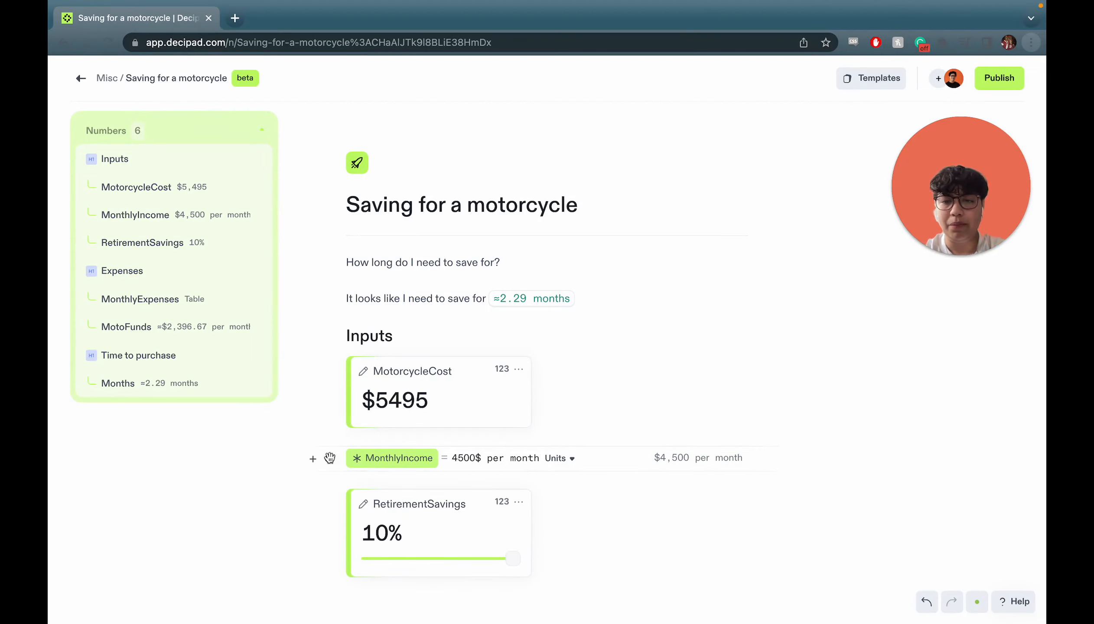
click(328, 458)
mouse_move(296, 514)
click(339, 519)
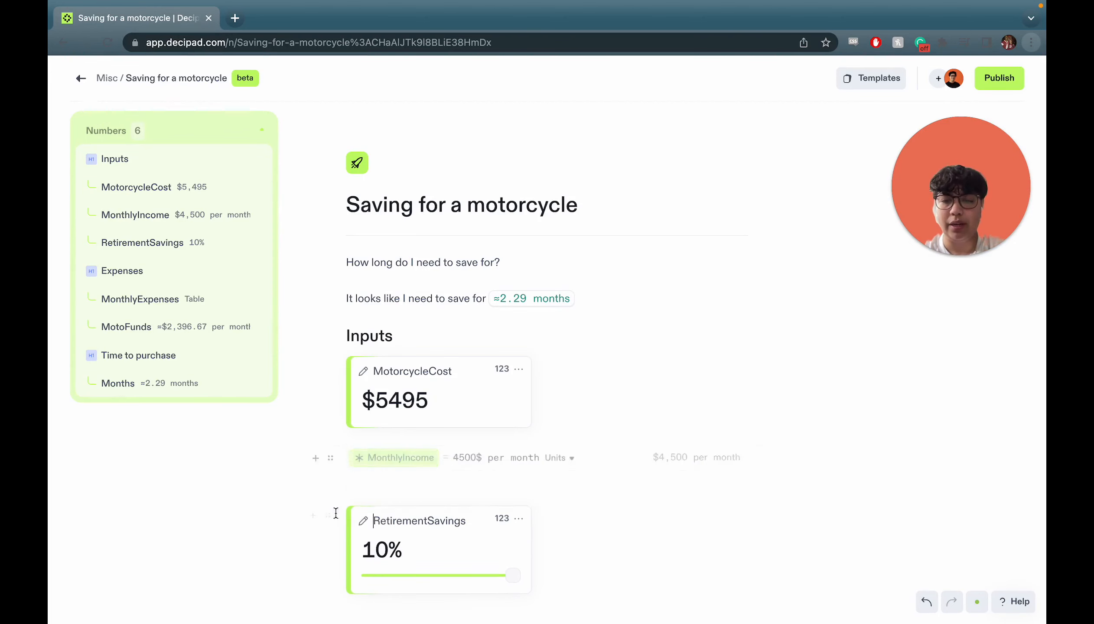
drag(329, 457, 747, 364)
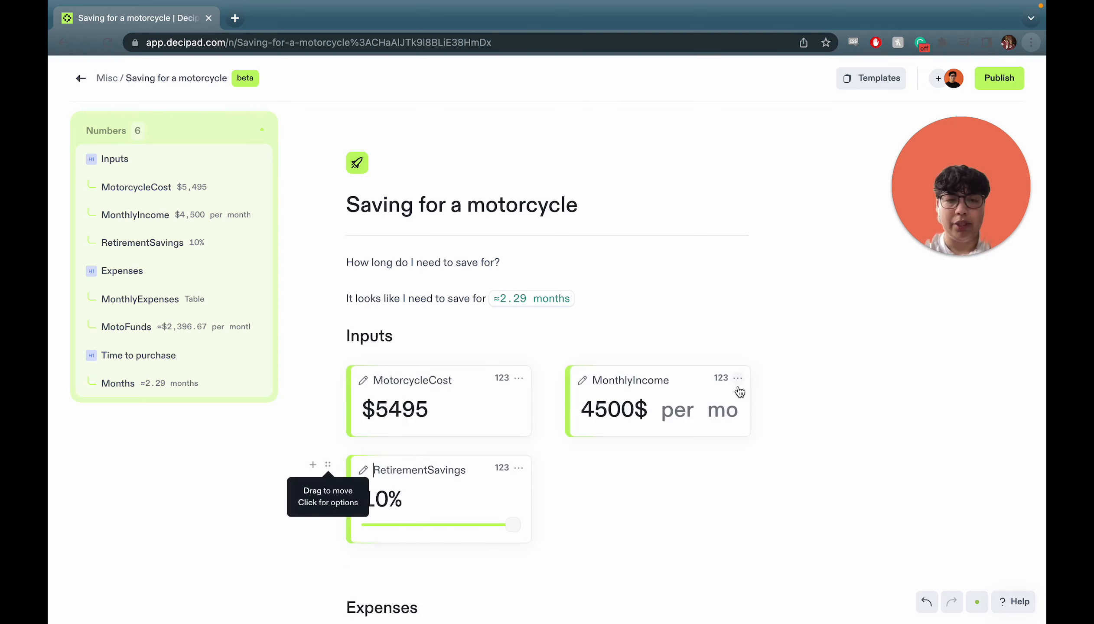
Test other income and retirement-rate values, then set MonthlyIncome back to 4500$.
scroll(652, 464, down, 2)
scroll(624, 329, up, 2)
click(610, 396)
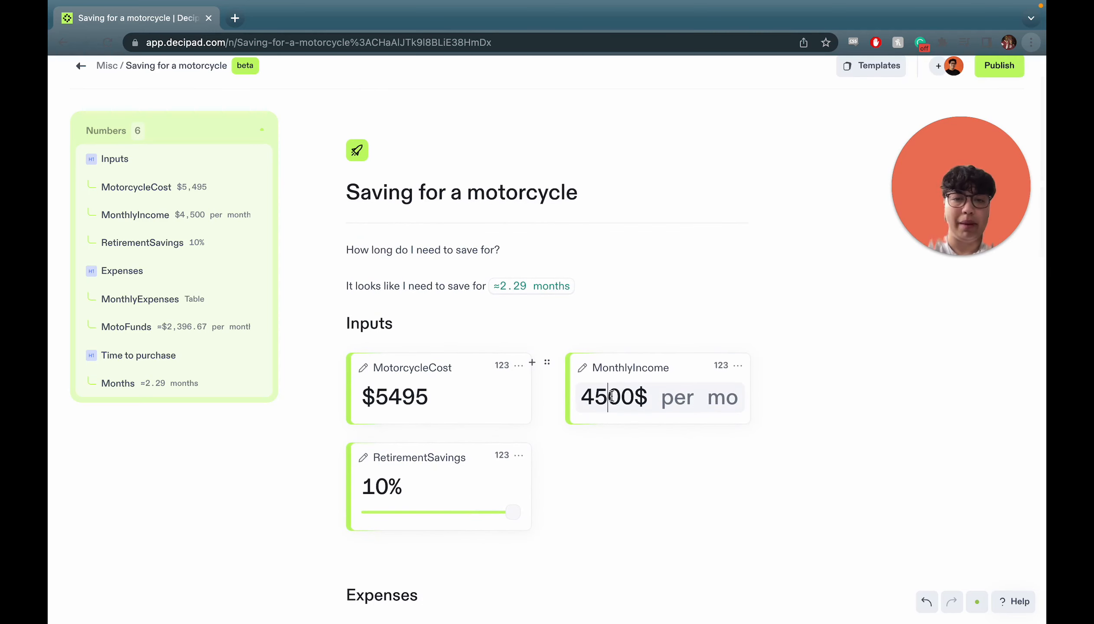
key(BackSpace)
key(BackSpace)
text(50)
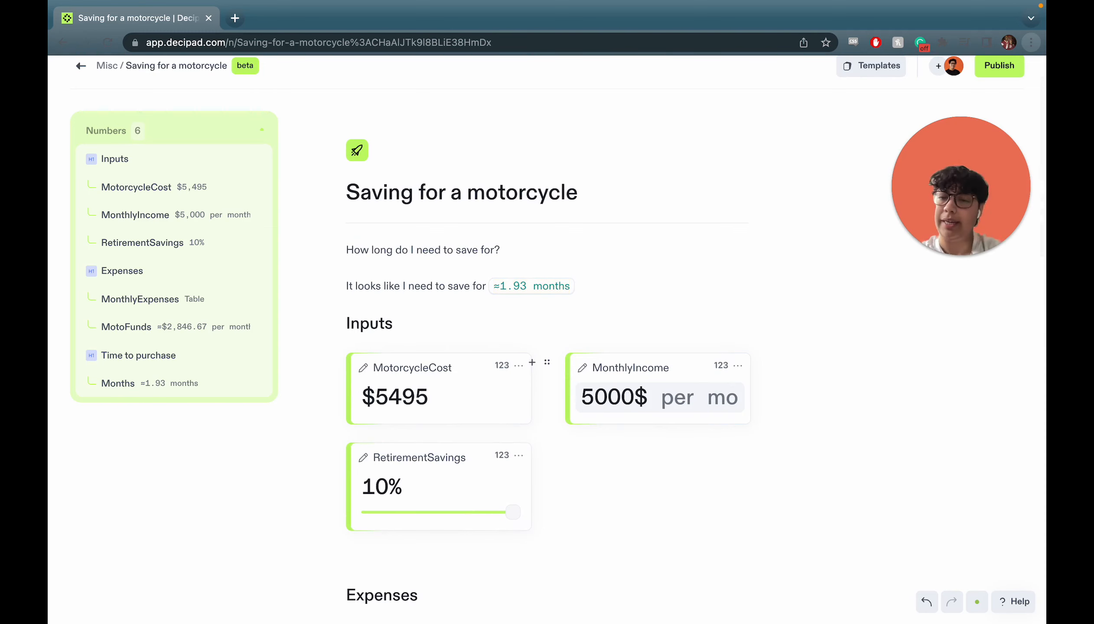
mouse_move(511, 512)
mouse_down()
mouse_move(447, 514)
mouse_move(520, 507)
mouse_up()
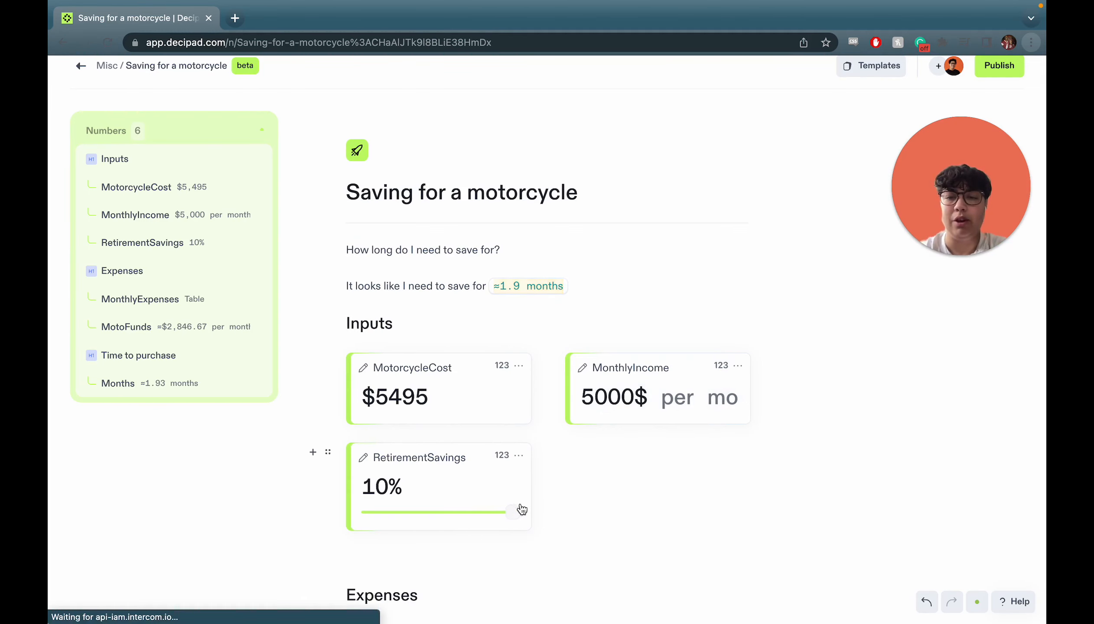
click(604, 397)
key(BackSpace)
key(BackSpace)
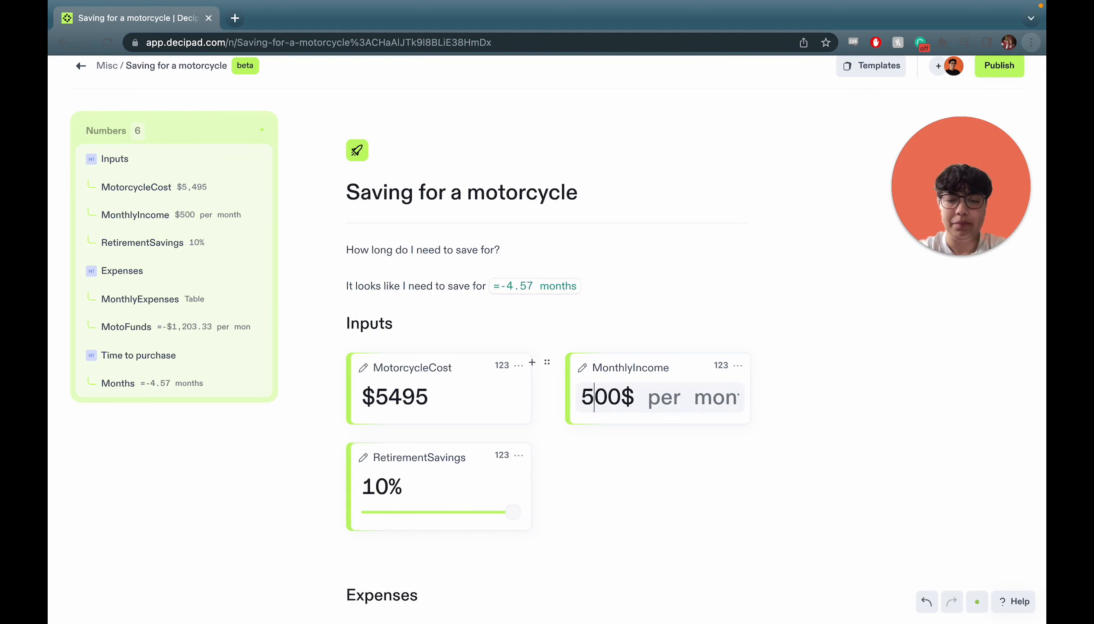
text(45)
scroll(549, 444, down, 1)
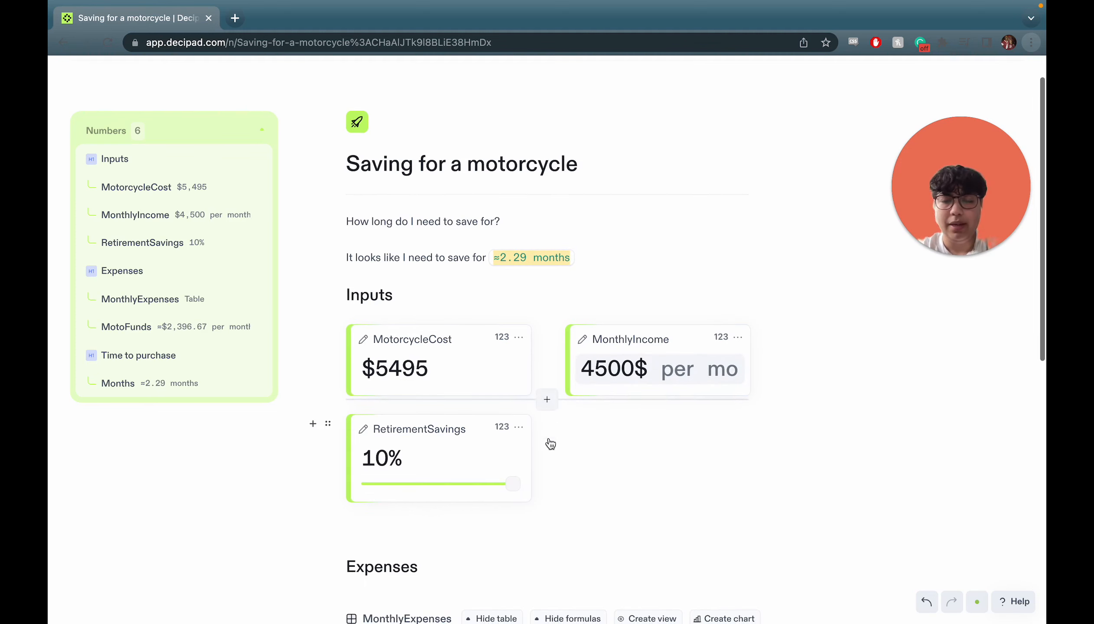
click(501, 545)
Insert an input widget with /input, place it beside RetirementSavings, and name it Item.
text(/in)
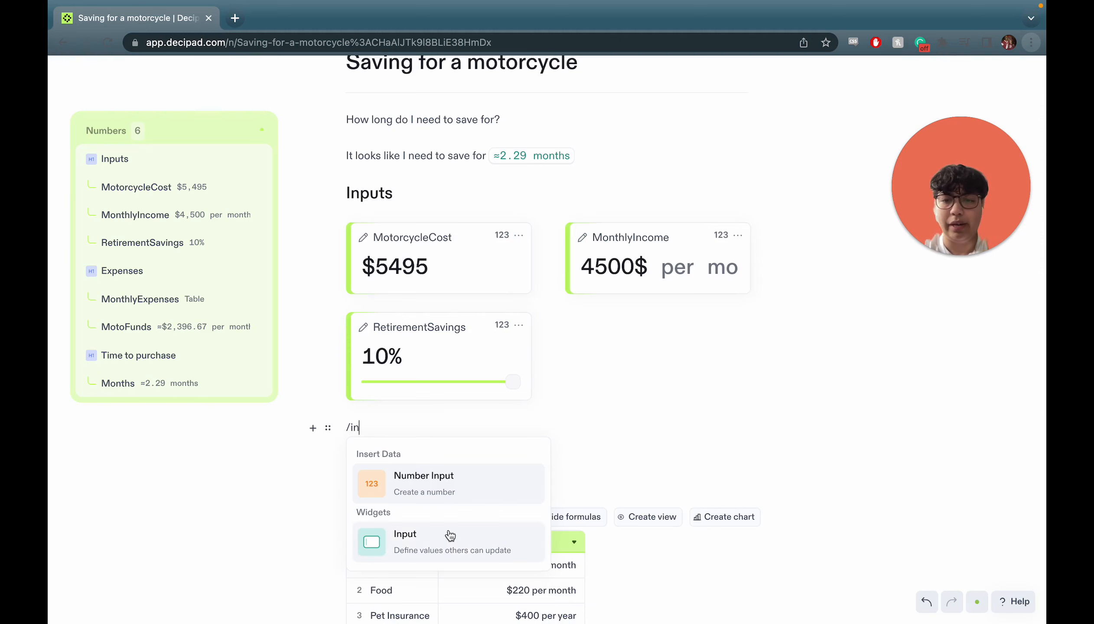
click(447, 535)
drag(330, 429, 750, 332)
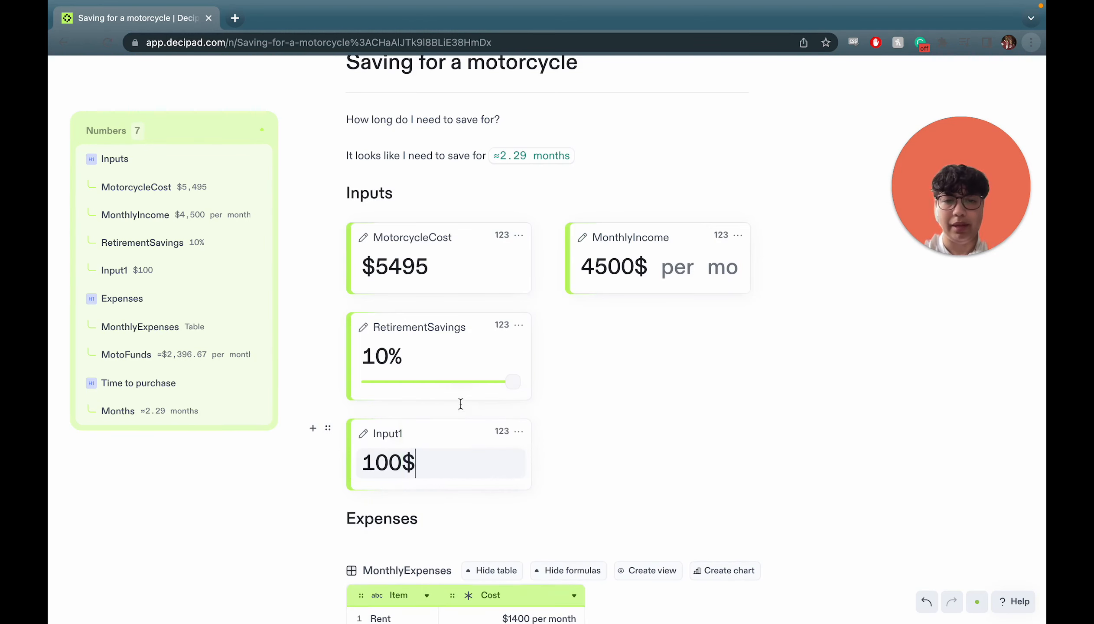
drag(329, 428, 741, 332)
double_click(604, 328)
text(Item)
Change the Item card to Text type and set its value to Motorcycle.
scroll(651, 356, up, 3)
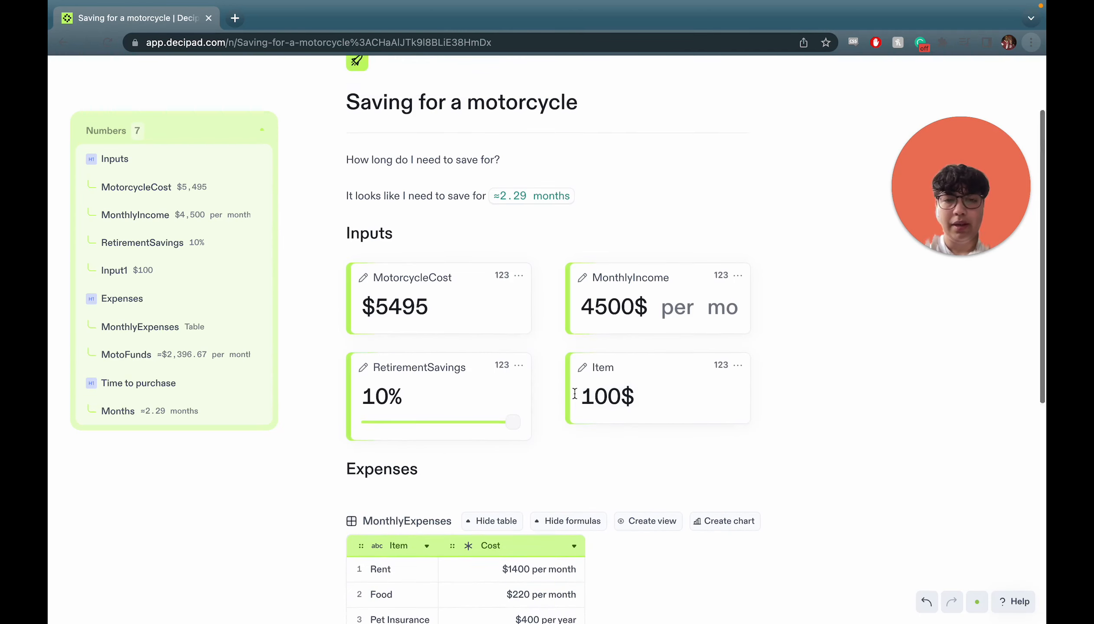
click(737, 385)
mouse_move(782, 412)
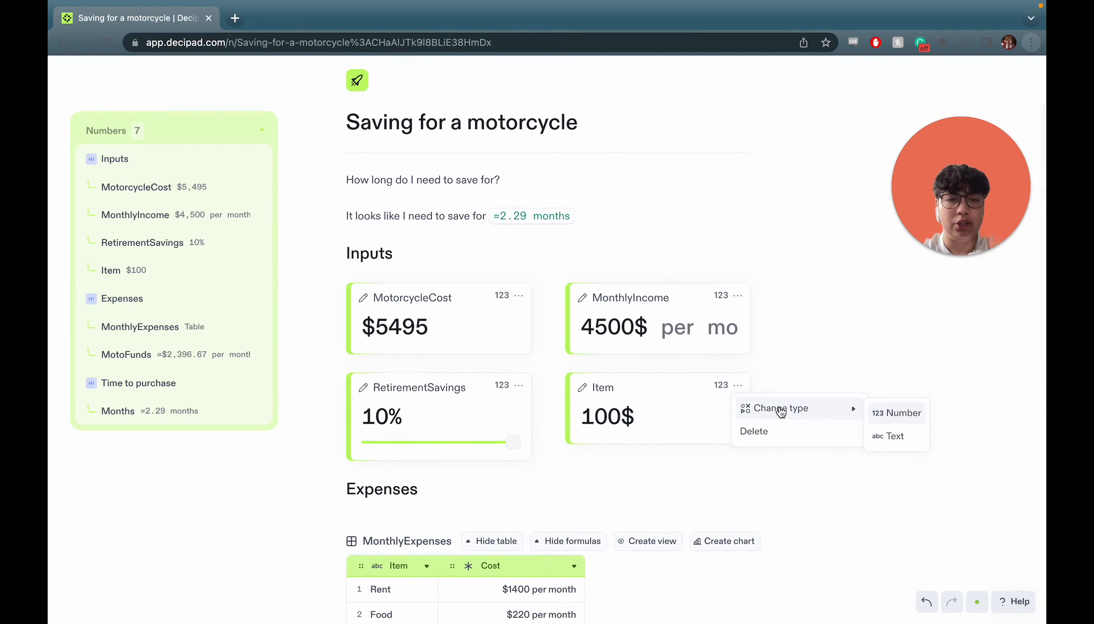
click(893, 435)
click(622, 419)
key(ctrl+a)
text(M)
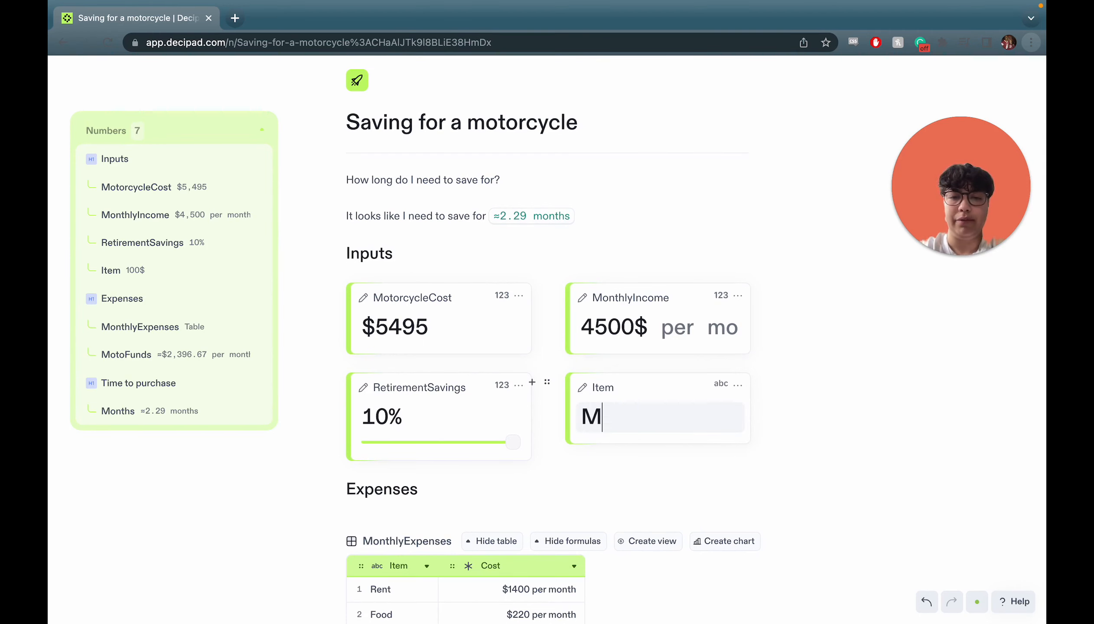
text(otorcycle)
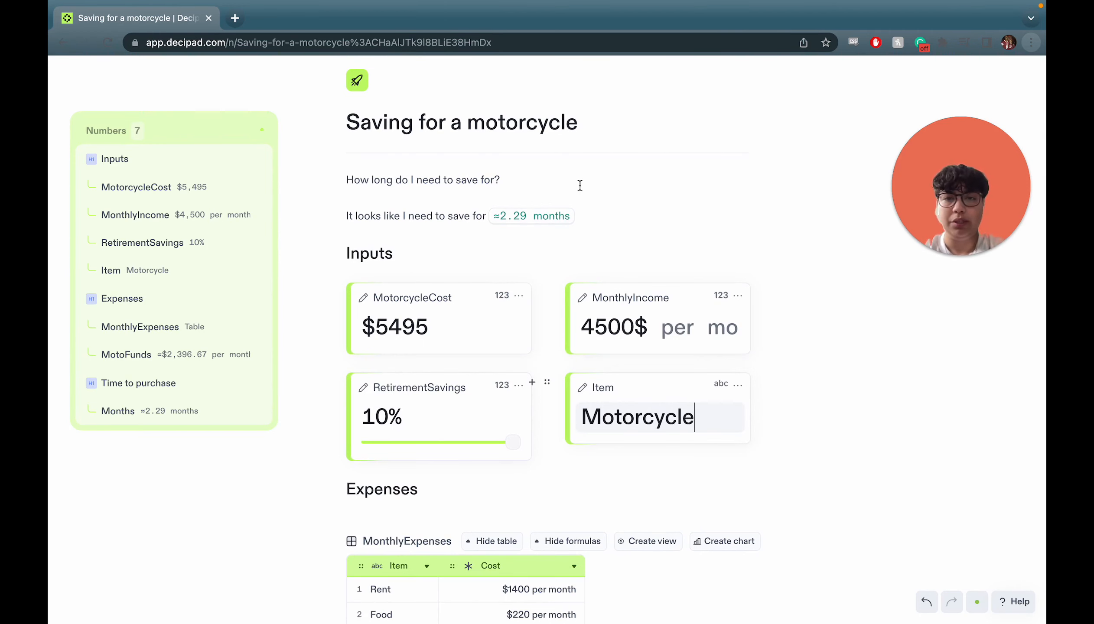
double_click(510, 123)
Retitle the notebook 'Saving for a big purchase' and rename MotorcycleCost to ItemCost.
text(big purchase)
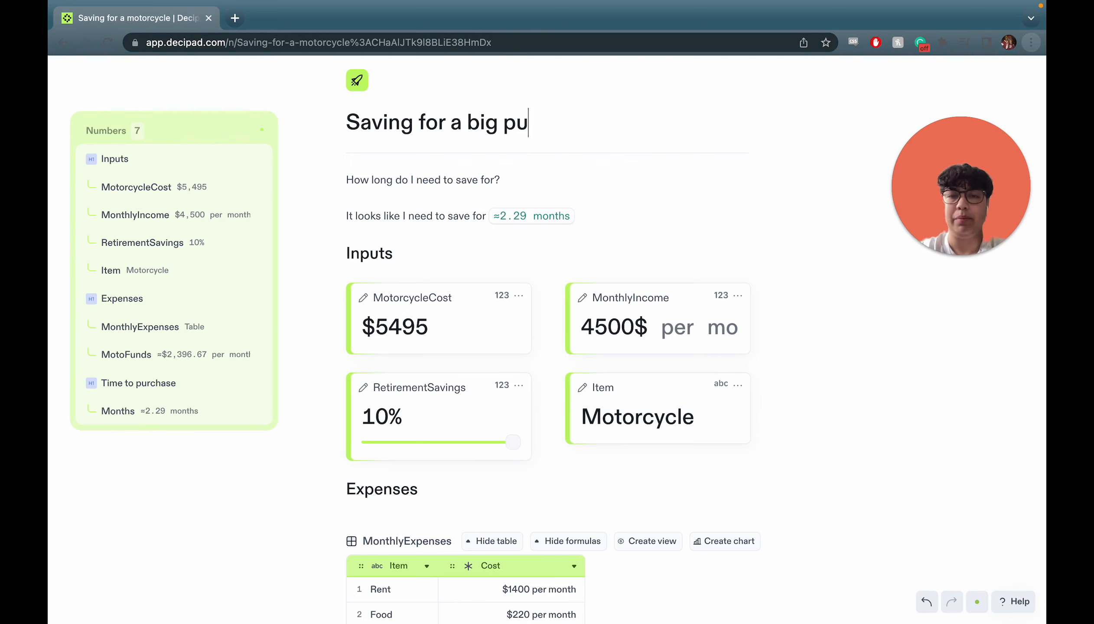
double_click(431, 297)
text(ItemCost)
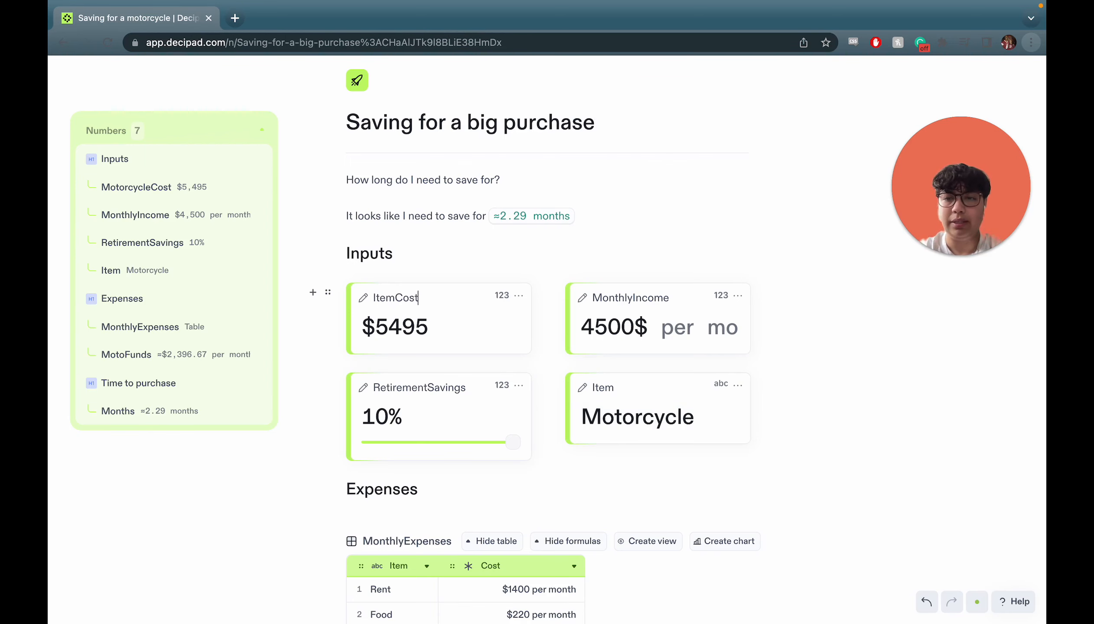
End the summary sentence with 'for my' followed by the Item value, Motorcycle.
scroll(481, 311, up, 1)
click(595, 235)
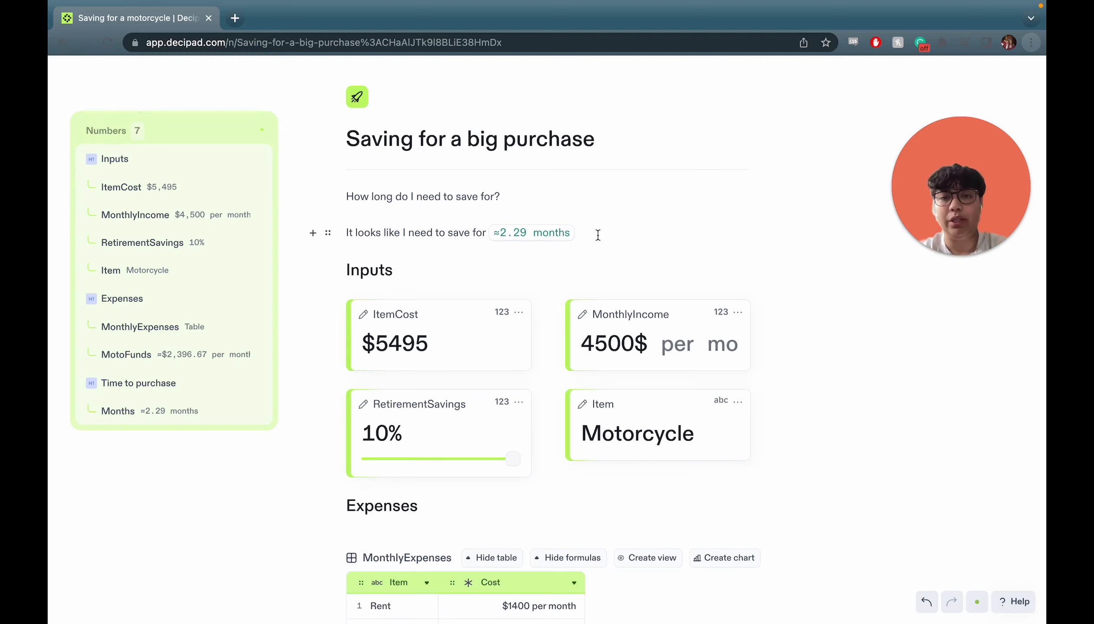
drag(262, 270, 629, 235)
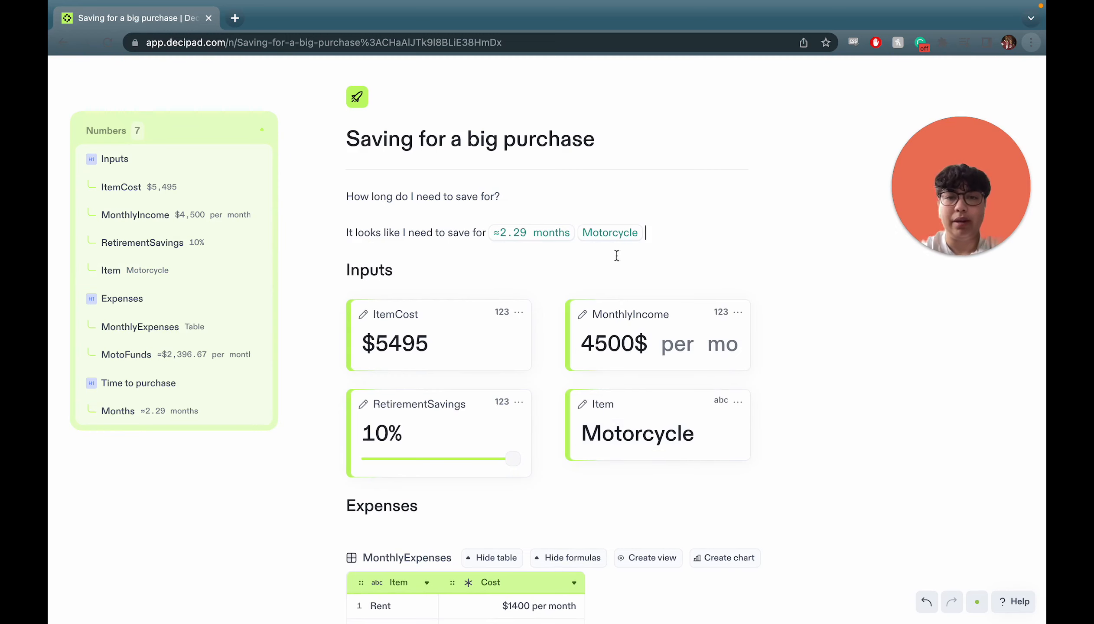
scroll(579, 235, down, 2)
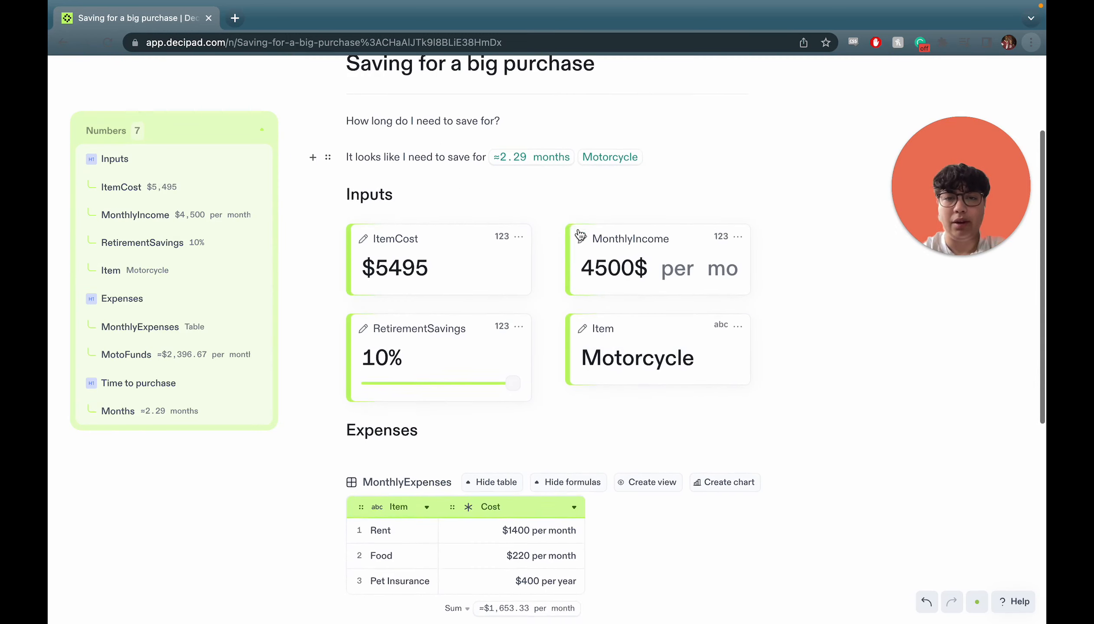
click(576, 156)
text(for my)
scroll(870, 500, up, 3)
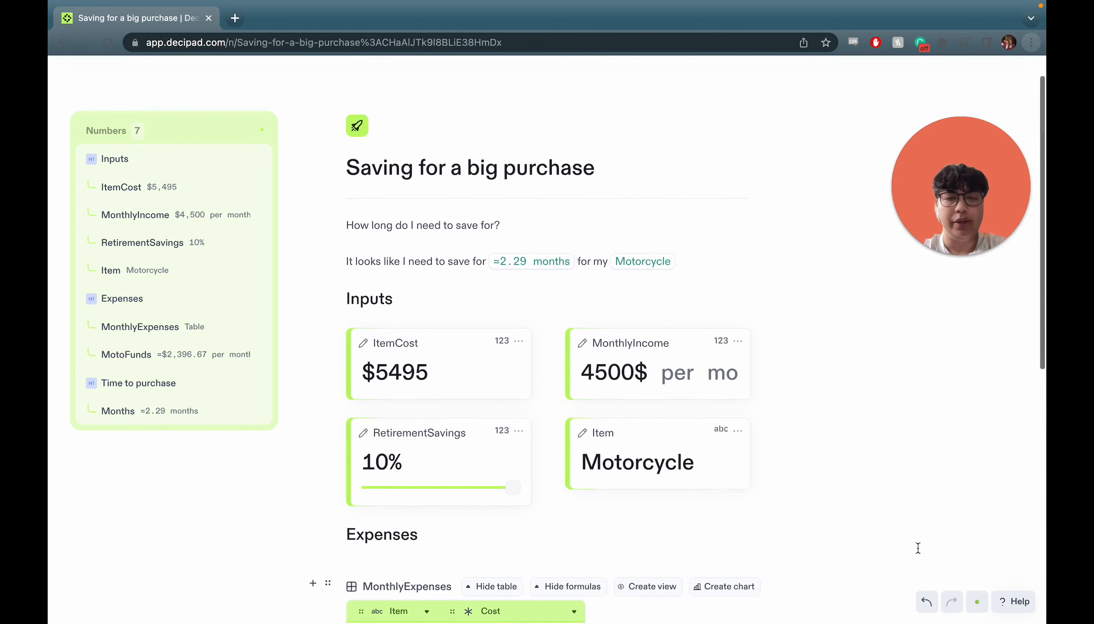
click(1014, 602)
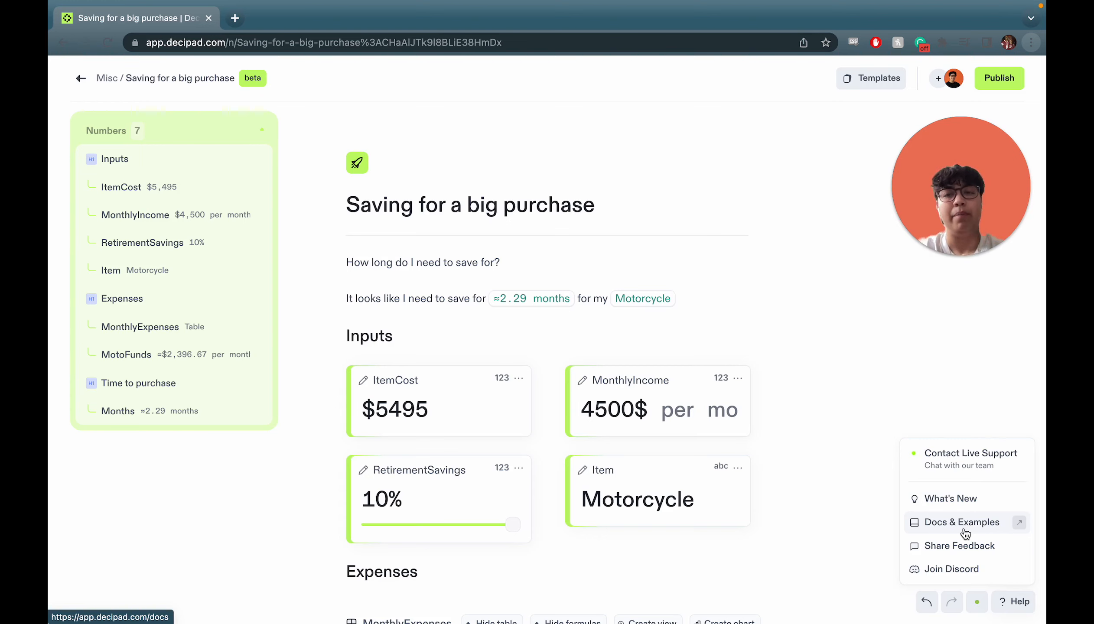
click(577, 250)
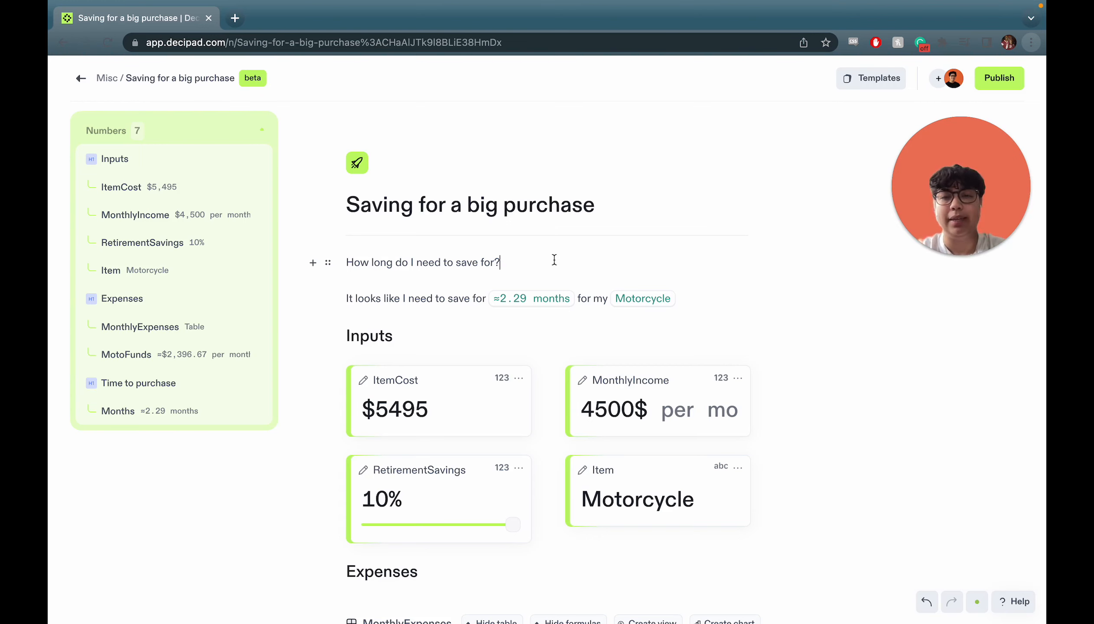
key(Return)
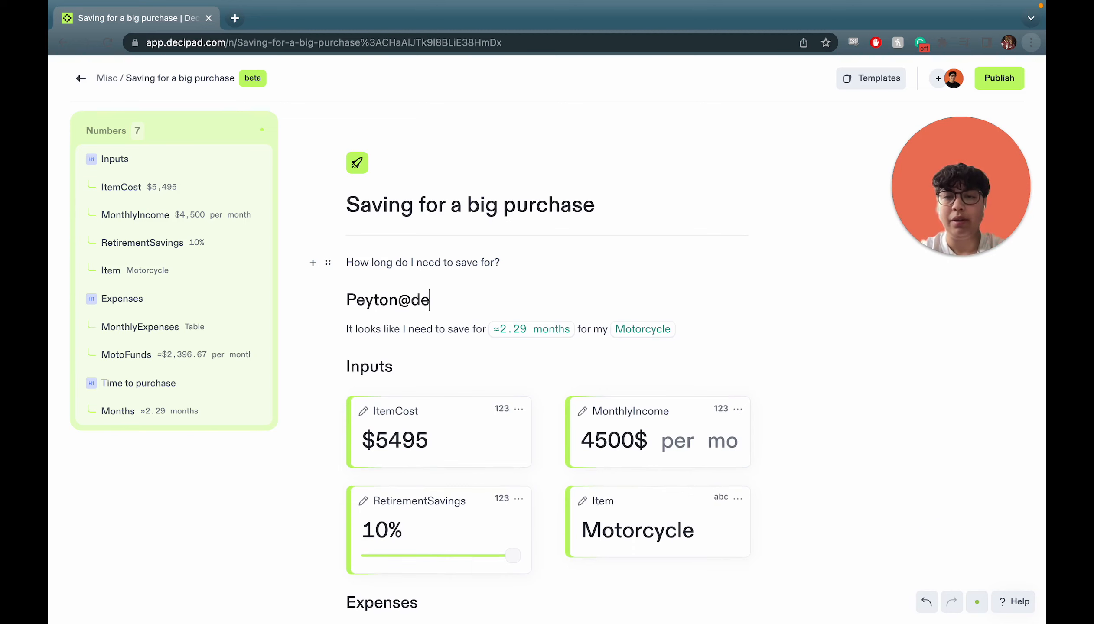
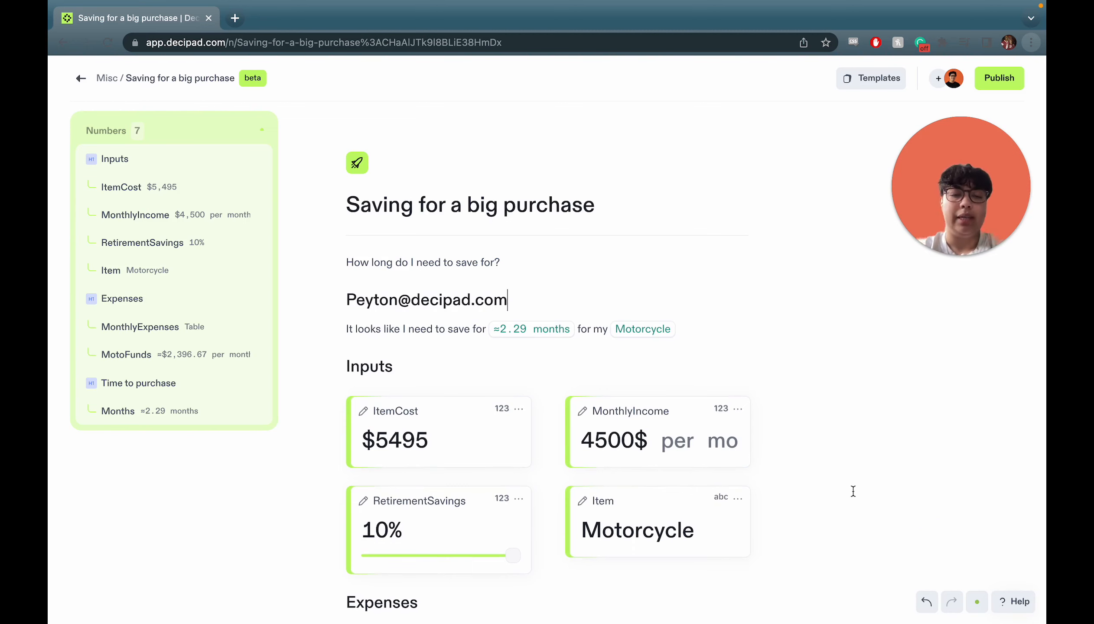
click(1011, 601)
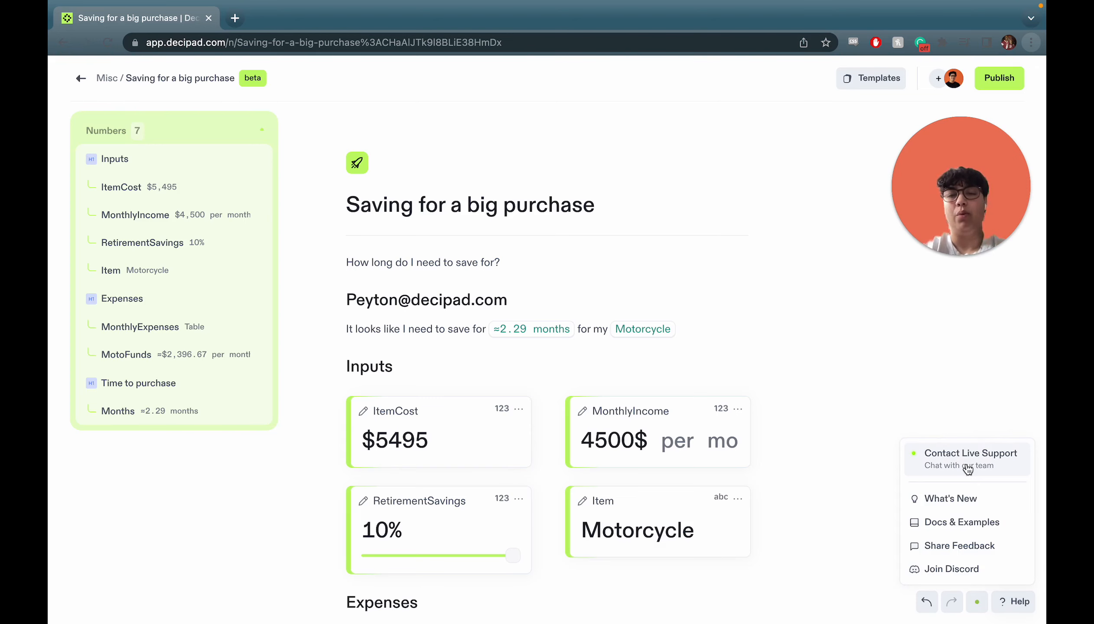
triple_click(524, 300)
key(BackSpace)
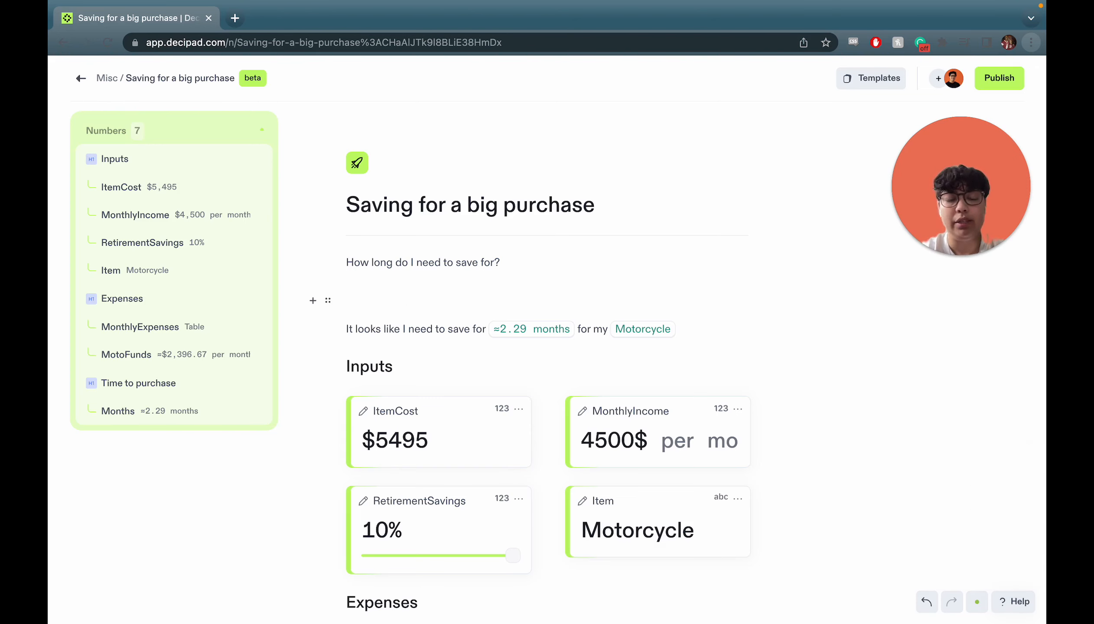
key(BackSpace)
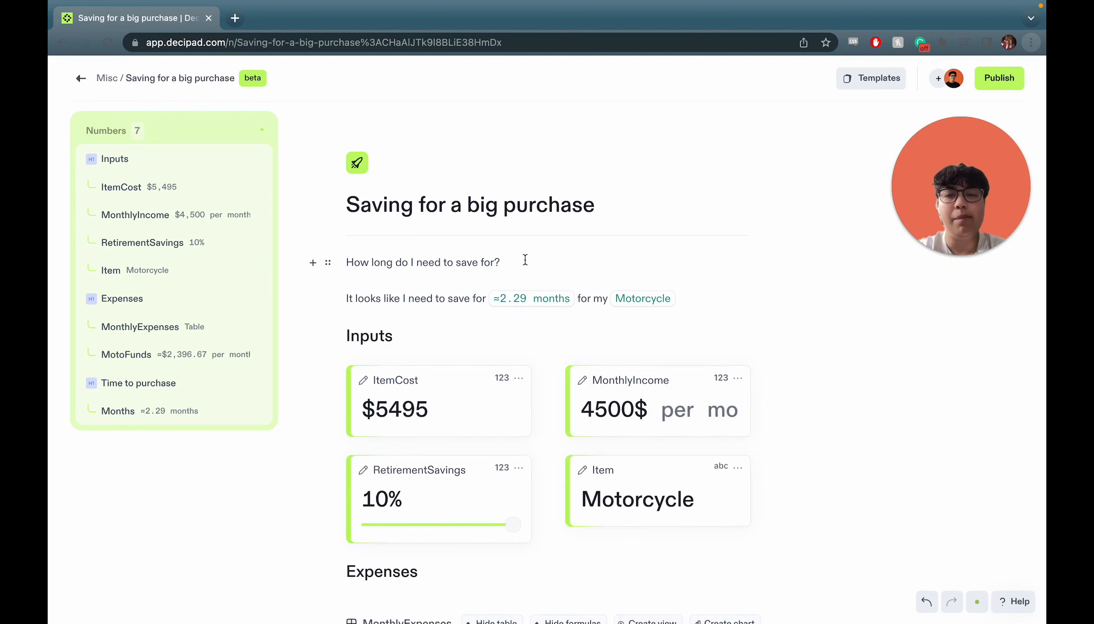